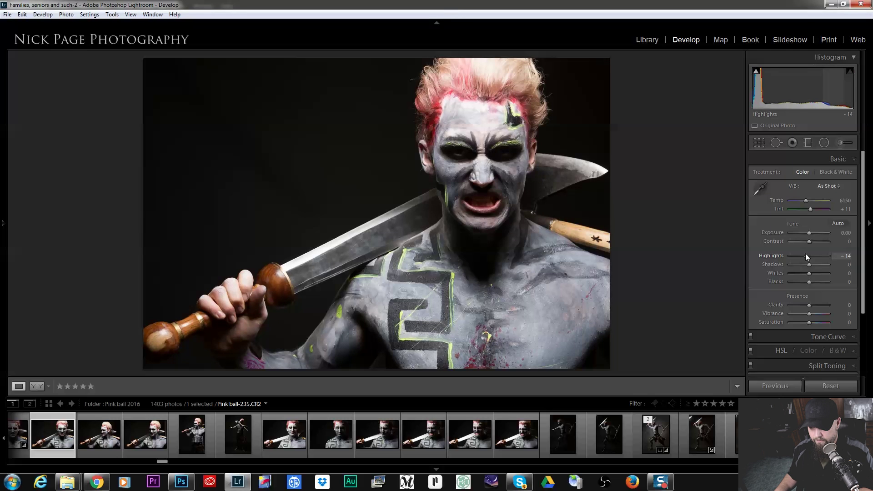
- Lower the warrior portrait's Highlights to -14 in the Basic panel
{"action": "left_click_drag", "start_coordinate": [808, 257], "coordinate": [807, 256]}
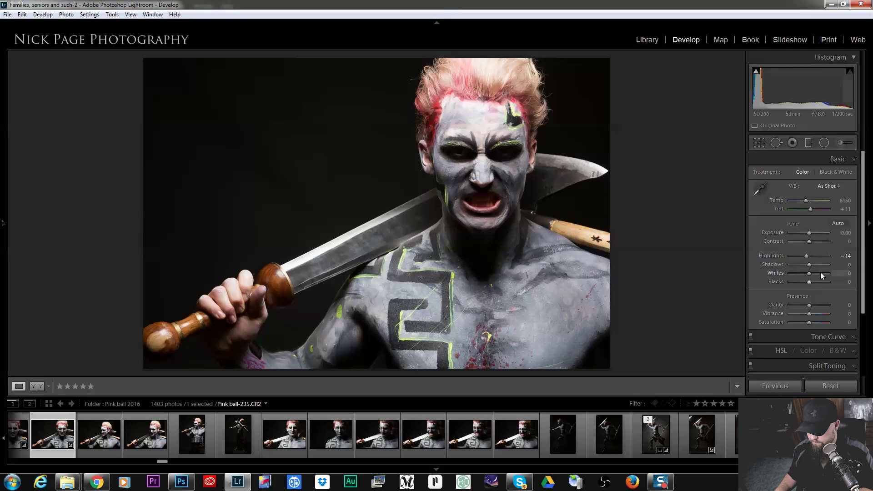
- Lift global Shadows to +14, zoom to 1:1, and set an Adjustment Brush with Shadows 52
{"action": "left_click_drag", "start_coordinate": [812, 264], "coordinate": [814, 265]}
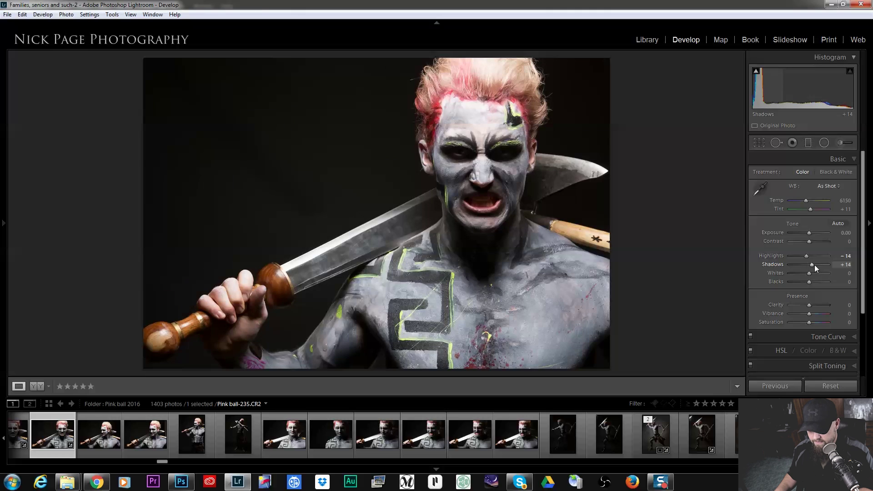
{"action": "left_click", "coordinate": [486, 150]}
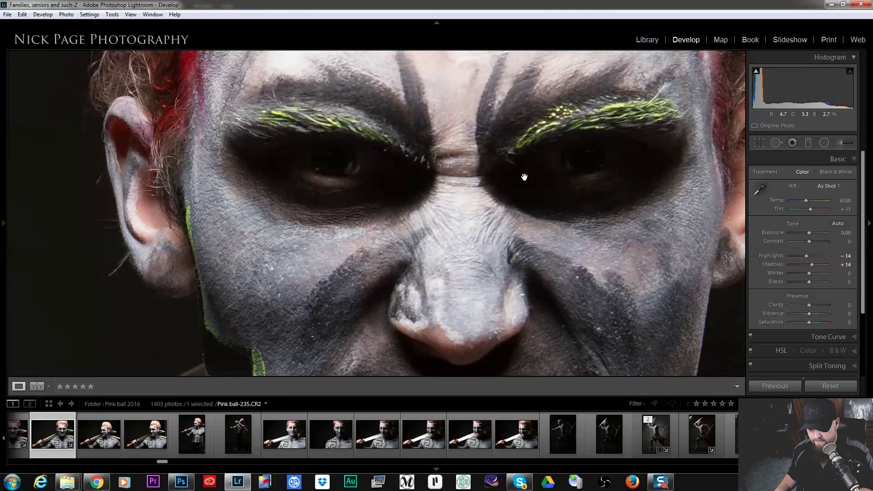
{"action": "left_click", "coordinate": [845, 145]}
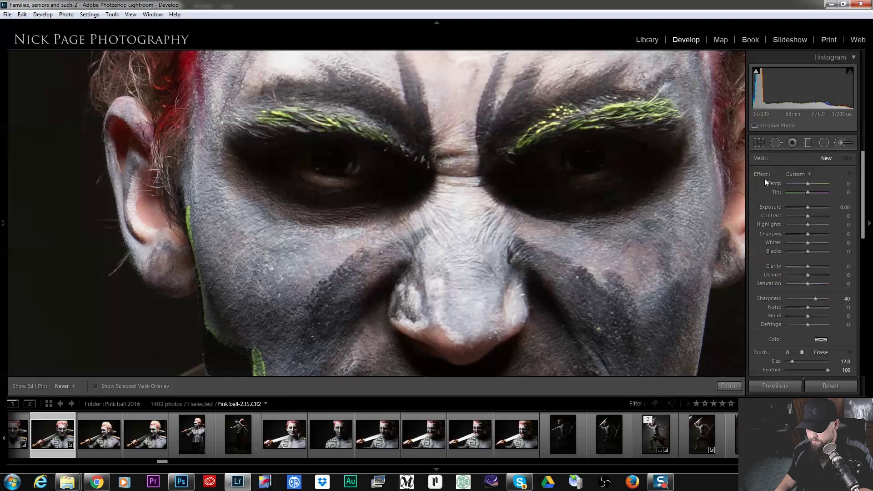
{"action": "double_click", "coordinate": [765, 175]}
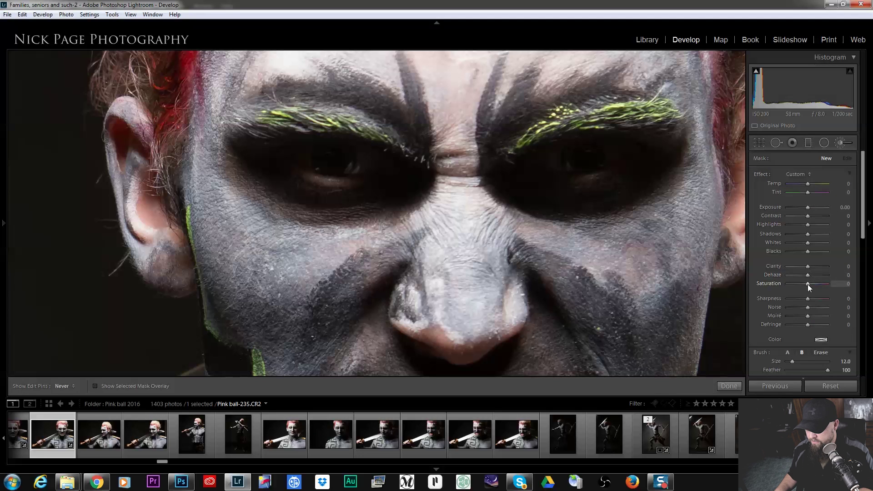
{"action": "left_click_drag", "start_coordinate": [814, 234], "coordinate": [817, 234]}
- Paint brightening over both eye sockets, add Whites 24, and finish the brush
{"action": "scroll", "coordinate": [640, 152], "scroll_direction": "up", "scroll_amount": 3}
{"action": "mouse_move", "coordinate": [630, 160]}
{"action": "left_mouse_down"}
{"action": "mouse_move", "coordinate": [525, 182]}
{"action": "mouse_move", "coordinate": [644, 153]}
{"action": "mouse_move", "coordinate": [370, 173]}
{"action": "mouse_move", "coordinate": [287, 156]}
{"action": "left_mouse_up"}
{"action": "scroll", "coordinate": [368, 175], "scroll_direction": "down", "scroll_amount": 3}
{"action": "scroll", "coordinate": [582, 176], "scroll_direction": "down", "scroll_amount": 3}
{"action": "mouse_move", "coordinate": [583, 176]}
{"action": "left_mouse_down"}
{"action": "mouse_move", "coordinate": [541, 168]}
{"action": "mouse_move", "coordinate": [626, 148]}
{"action": "mouse_move", "coordinate": [536, 167]}
{"action": "mouse_move", "coordinate": [647, 167]}
{"action": "left_mouse_up"}
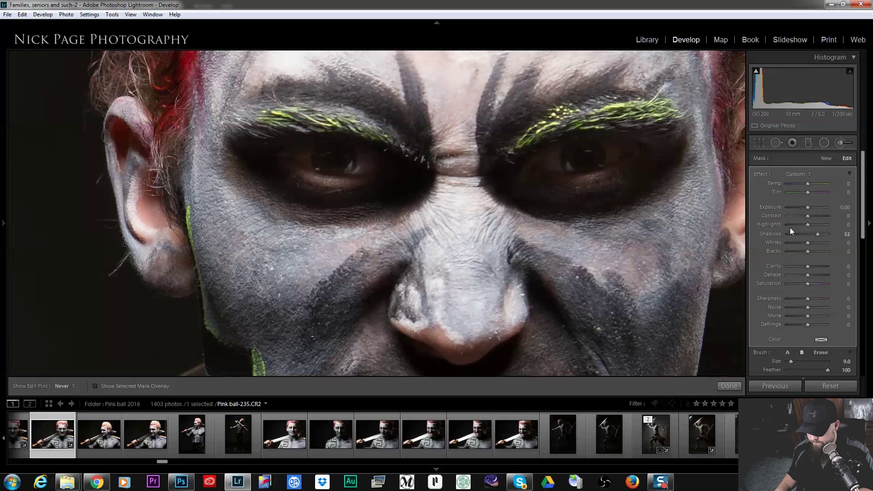
{"action": "left_click_drag", "start_coordinate": [810, 242], "coordinate": [815, 242]}
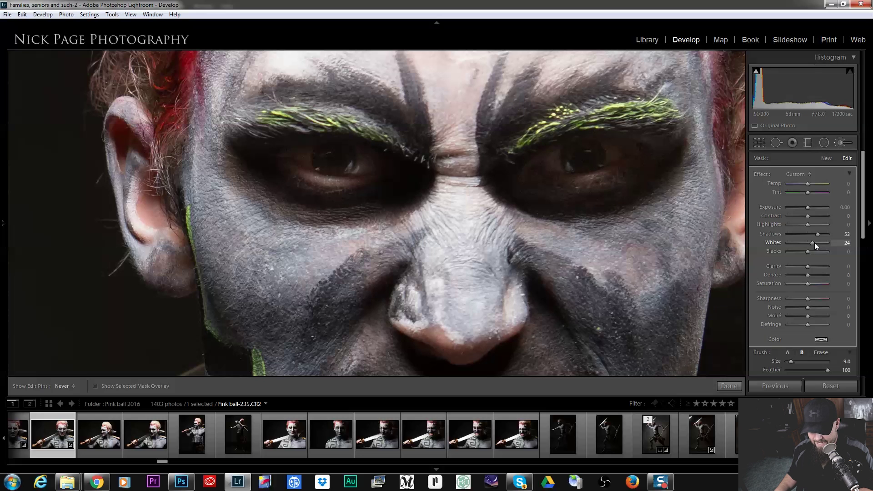
{"action": "key", "text": "bracketleft"}
{"action": "key", "text": "bracketleft"}
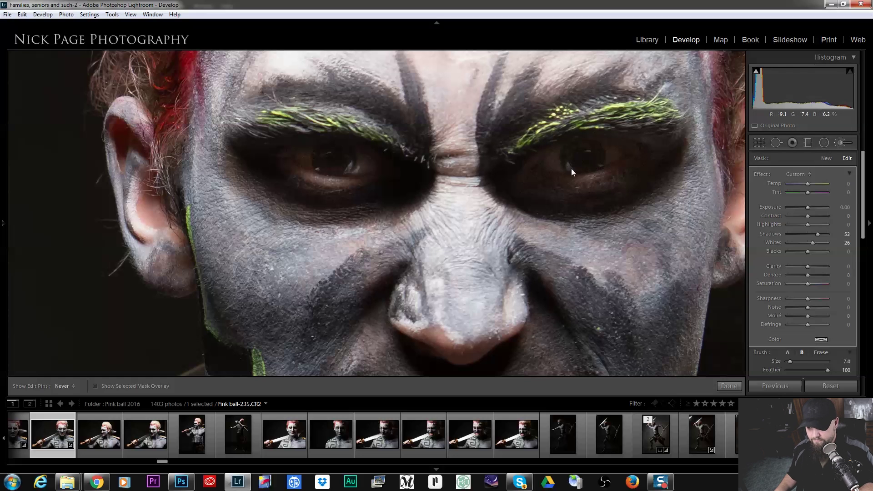
{"action": "left_click", "coordinate": [847, 143]}
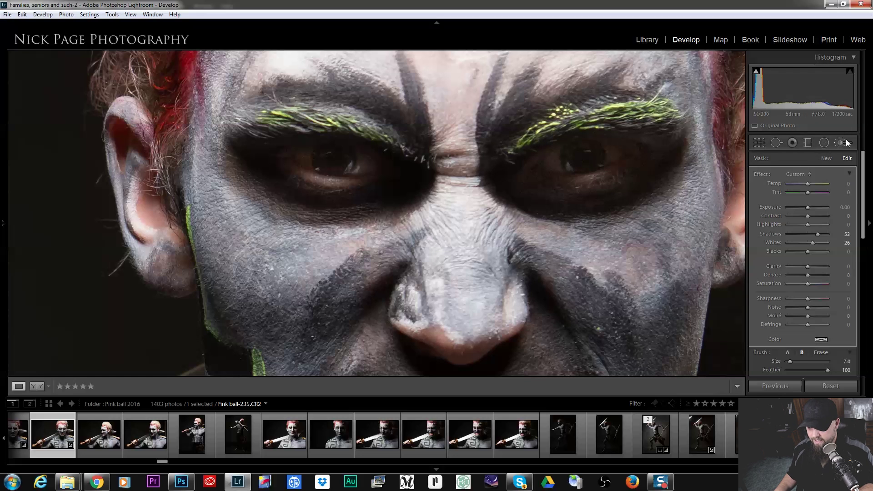
- Set Sharpening to Amount 59, Radius 0.5, Detail 58, Masking 54, then show the photo's Edit In options
{"action": "left_click", "coordinate": [436, 205]}
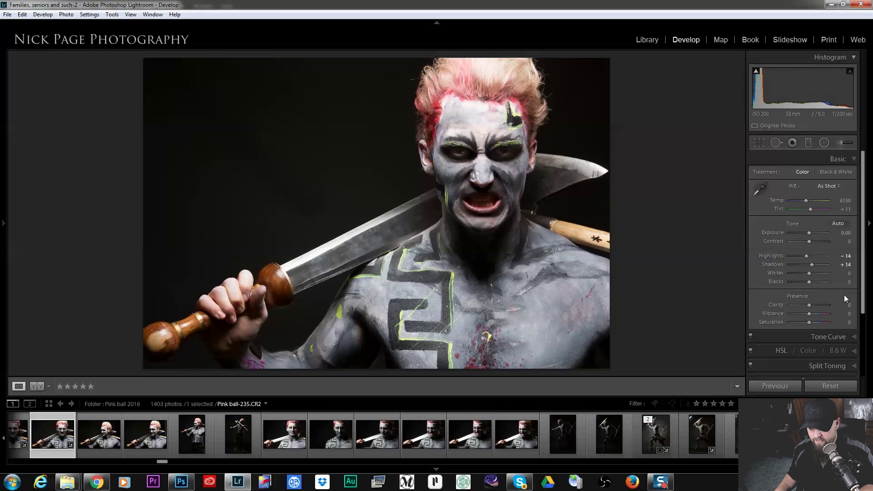
{"action": "scroll", "coordinate": [809, 313], "scroll_direction": "down", "scroll_amount": 3}
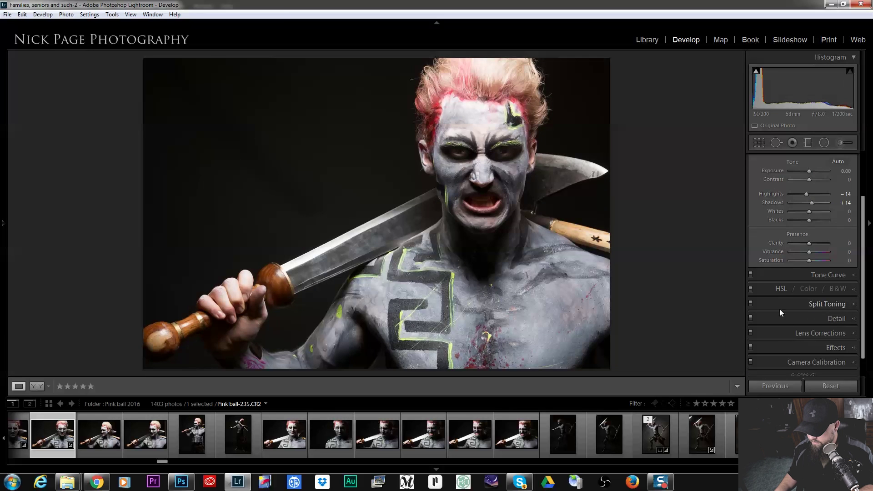
{"action": "left_click", "coordinate": [802, 320]}
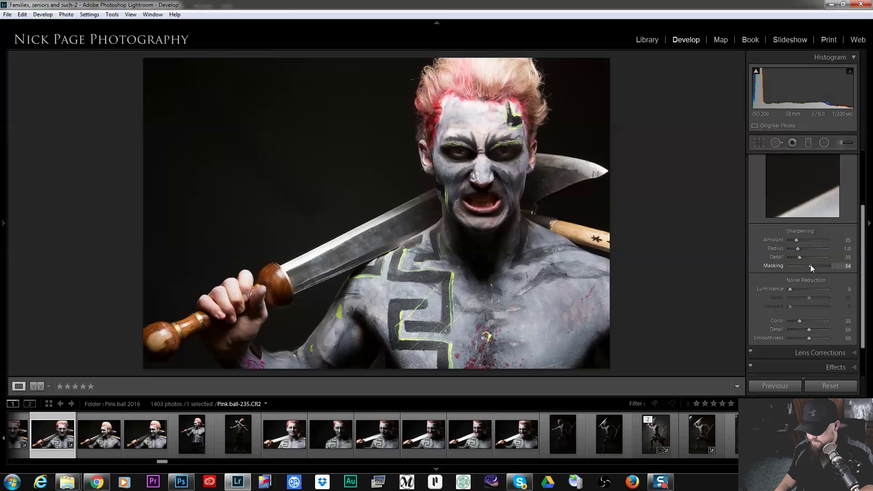
{"action": "mouse_move", "coordinate": [799, 249]}
{"action": "left_mouse_down"}
{"action": "mouse_move", "coordinate": [790, 249]}
{"action": "mouse_move", "coordinate": [801, 240]}
{"action": "mouse_move", "coordinate": [807, 257]}
{"action": "mouse_move", "coordinate": [805, 242]}
{"action": "mouse_move", "coordinate": [813, 258]}
{"action": "left_mouse_up"}
{"action": "right_click", "coordinate": [63, 445]}
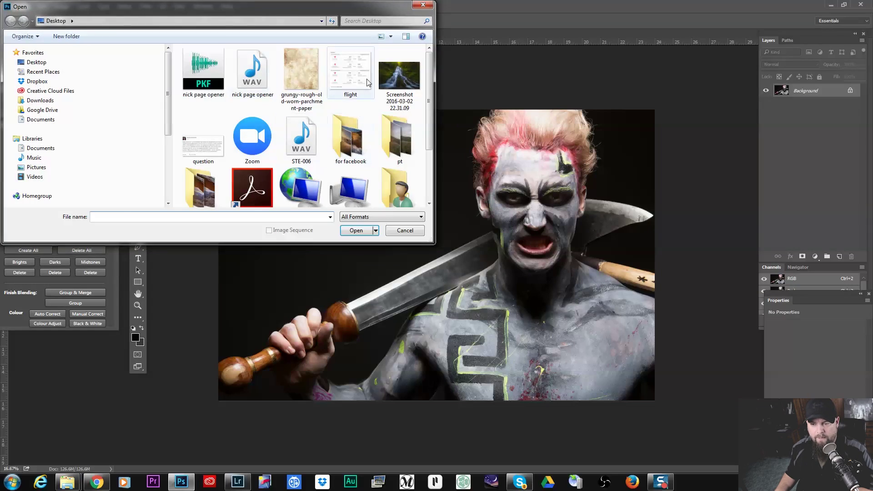
- Open the grungy parchment image and paste it into the warrior portrait as a new layer
{"action": "left_click", "coordinate": [313, 103]}
{"action": "left_click", "coordinate": [358, 231]}
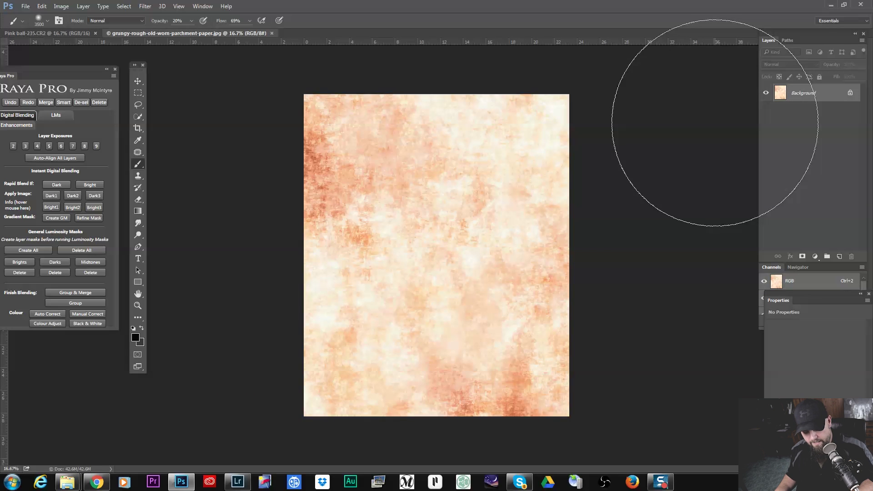
{"action": "key", "text": "ctrl+a"}
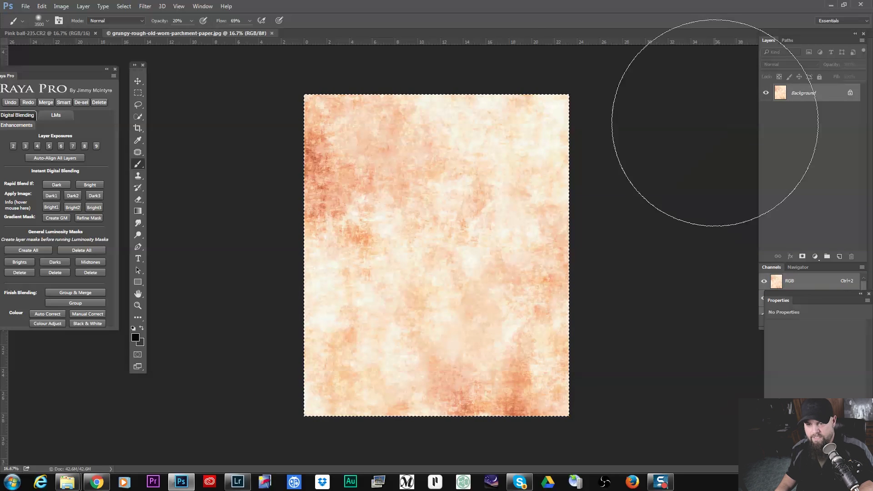
{"action": "left_click", "coordinate": [74, 36]}
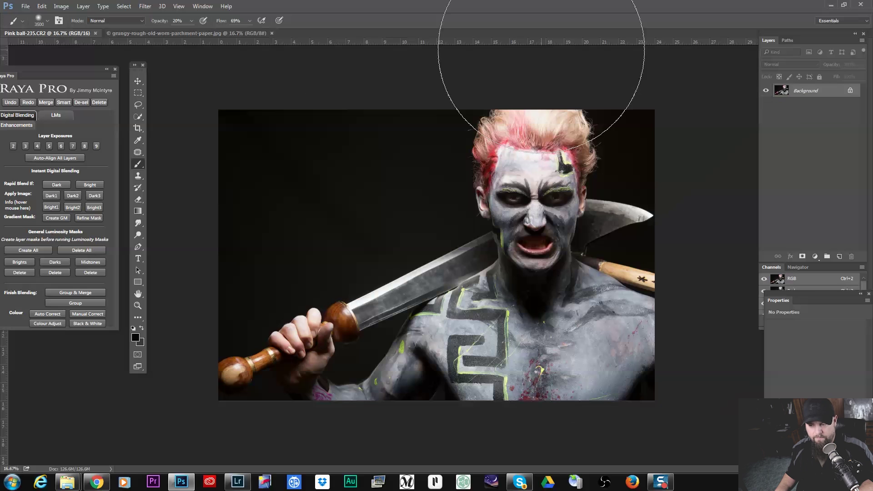
{"action": "key", "text": "ctrl+v"}
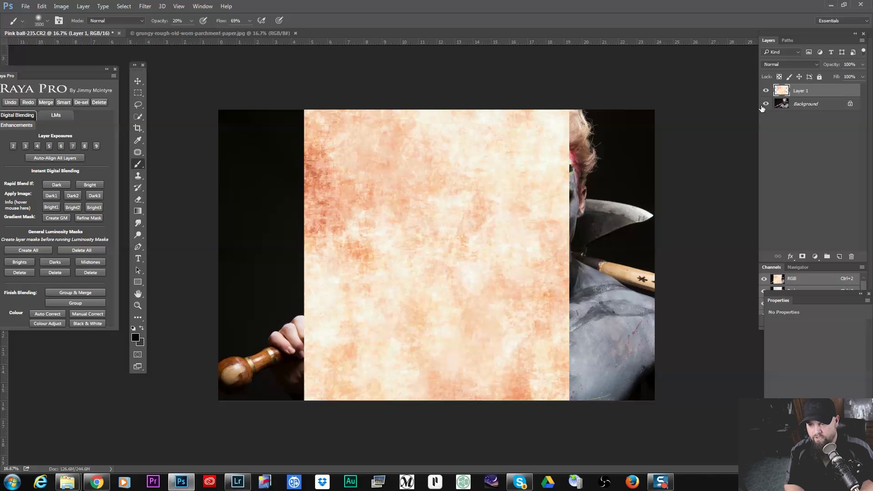
- Stretch the parchment layer to the canvas's left and right edges and commit the transform
{"action": "key", "text": "ctrl+t"}
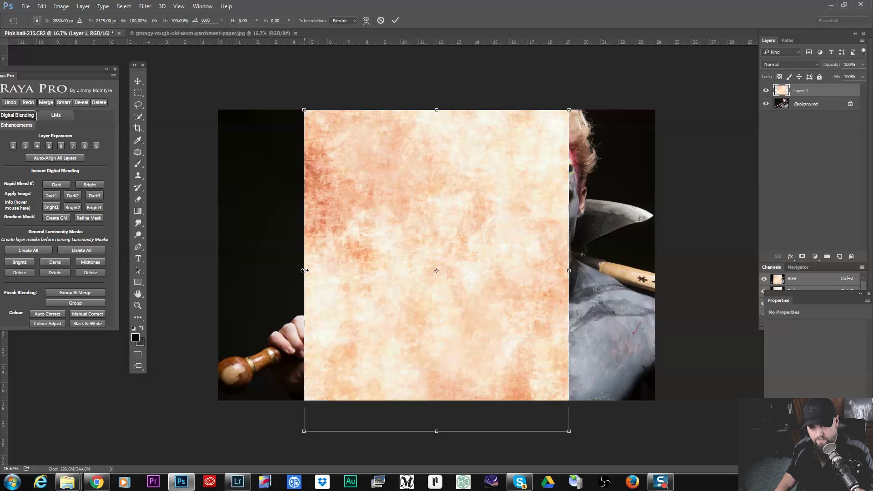
{"action": "left_click_drag", "start_coordinate": [304, 270], "coordinate": [218, 270]}
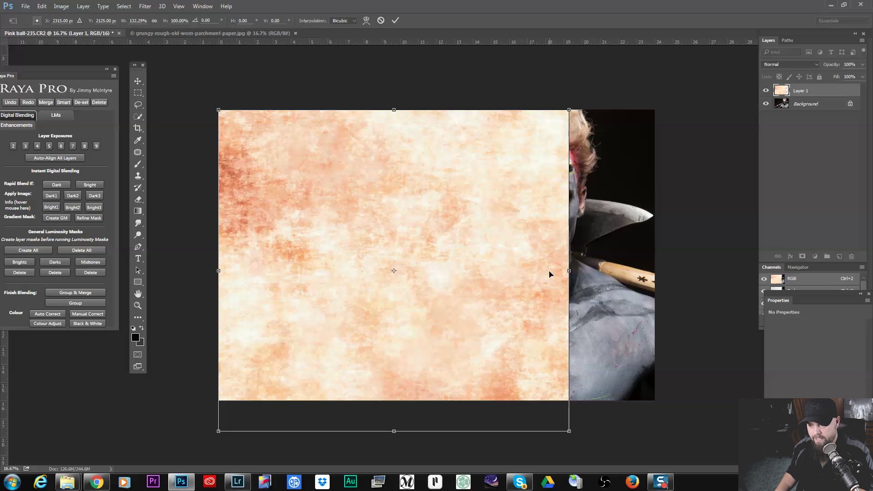
{"action": "left_click_drag", "start_coordinate": [569, 270], "coordinate": [653, 271]}
{"action": "key", "text": "Return"}
{"action": "key", "text": "b"}
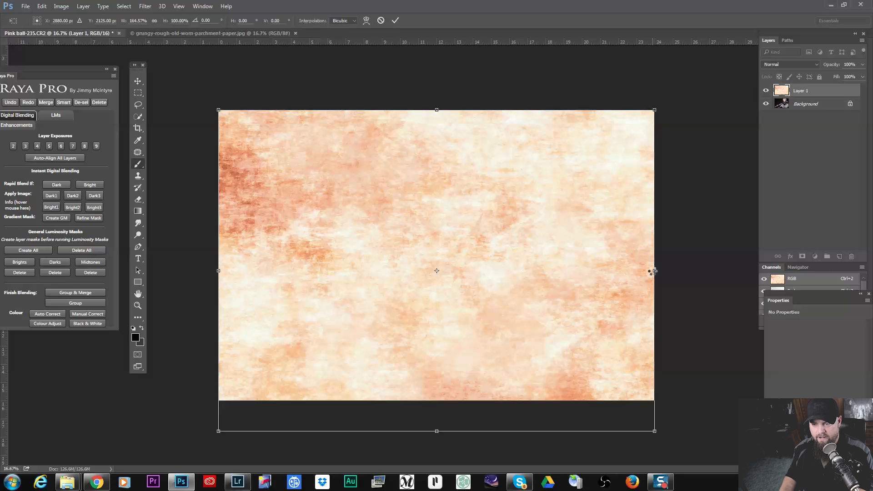
{"action": "left_click", "coordinate": [145, 6]}
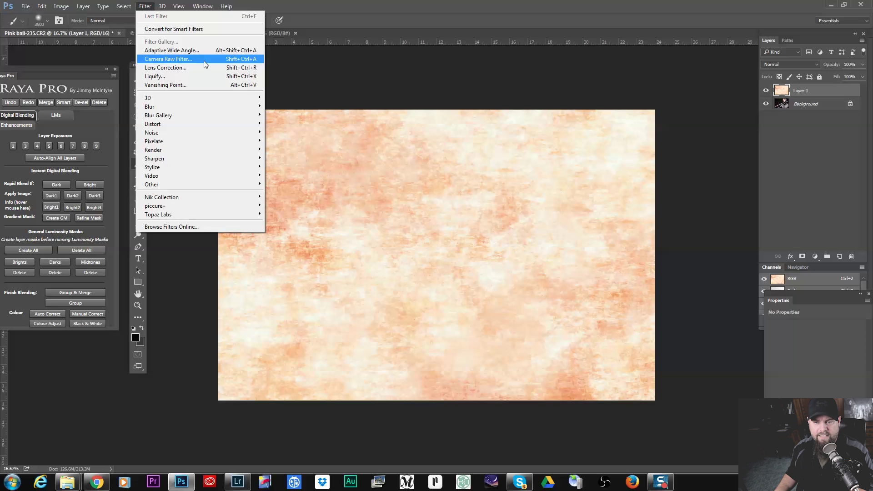
- Apply a Camera Raw Filter to the parchment: saturation -38, Contrast +80, Clarity +88, Exposure -0.50, Blacks -69
{"action": "left_click", "coordinate": [181, 60]}
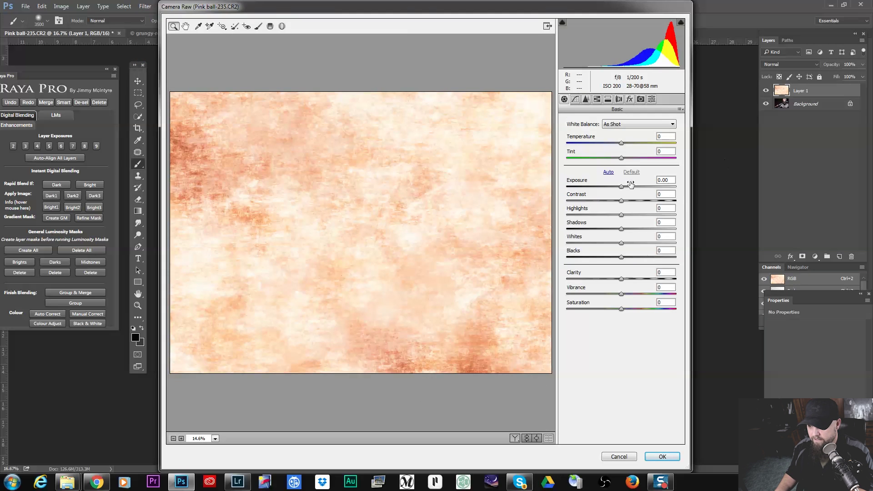
{"action": "left_click_drag", "start_coordinate": [623, 309], "coordinate": [599, 304]}
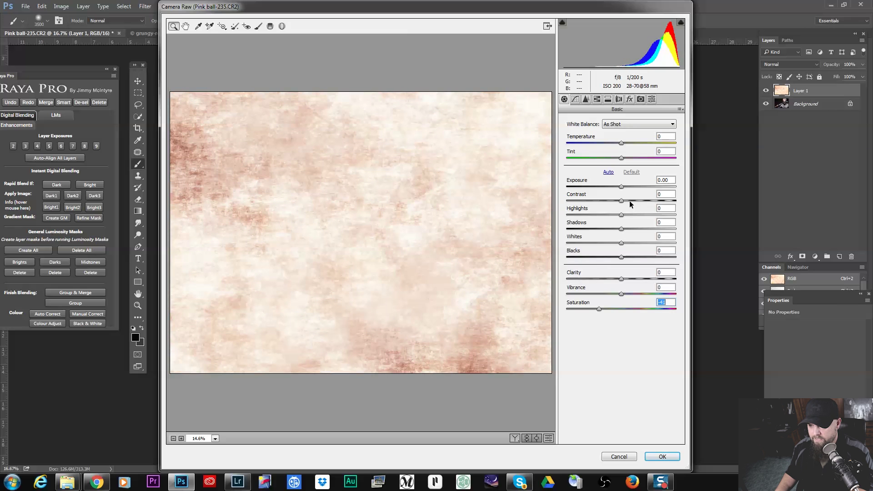
{"action": "left_click_drag", "start_coordinate": [620, 206], "coordinate": [634, 206]}
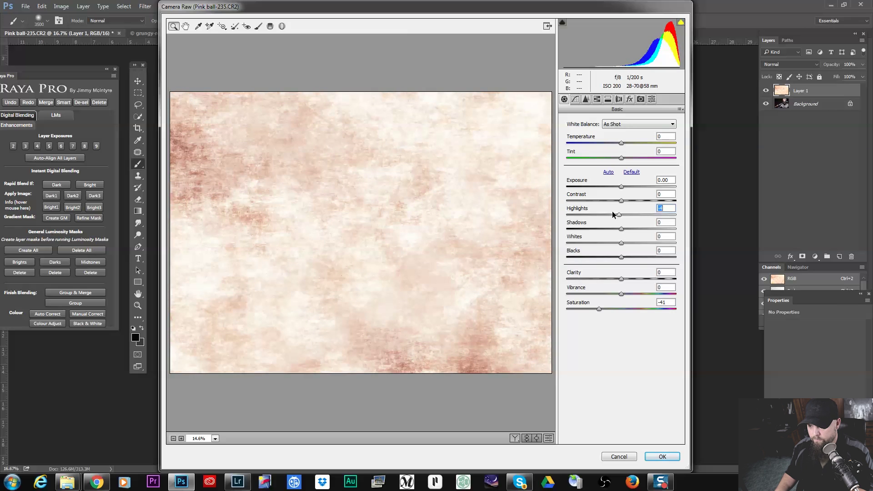
{"action": "left_click_drag", "start_coordinate": [612, 211], "coordinate": [668, 210]}
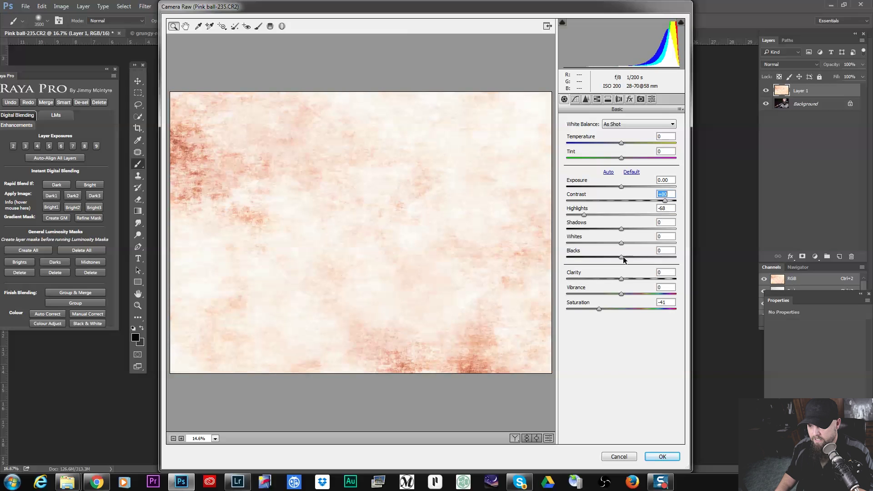
{"action": "left_click_drag", "start_coordinate": [621, 279], "coordinate": [670, 279]}
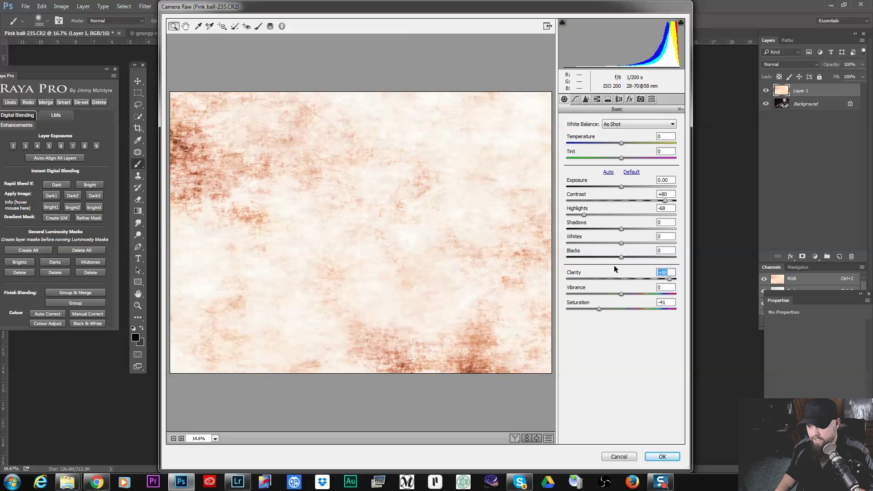
{"action": "left_click_drag", "start_coordinate": [622, 259], "coordinate": [594, 257]}
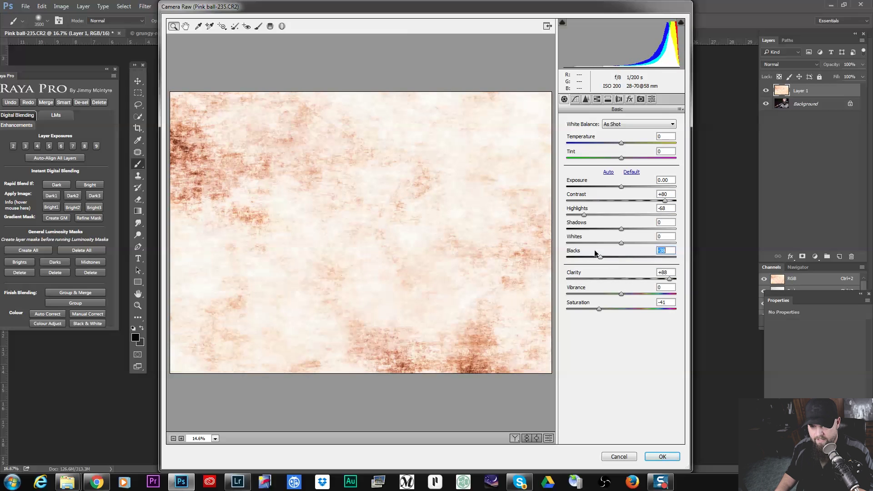
{"action": "left_click", "coordinate": [622, 186]}
{"action": "left_click_drag", "start_coordinate": [622, 186], "coordinate": [614, 183]}
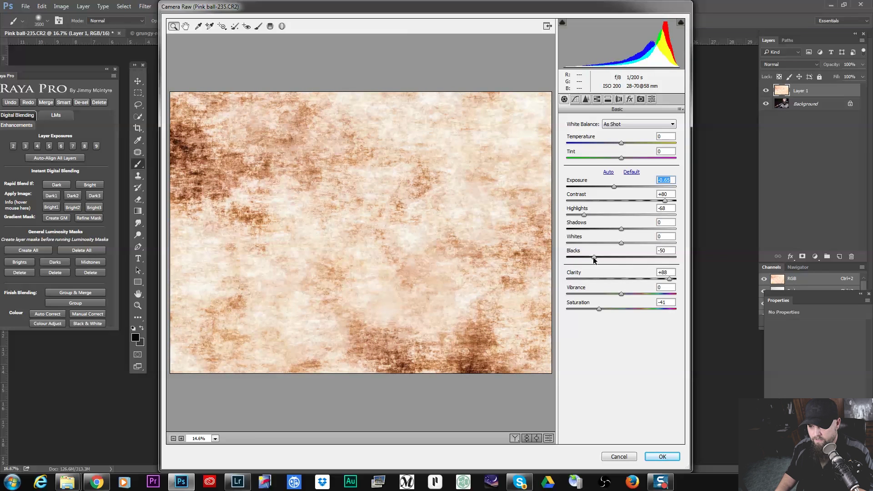
{"action": "left_click_drag", "start_coordinate": [594, 257], "coordinate": [584, 258]}
{"action": "left_click", "coordinate": [663, 456]}
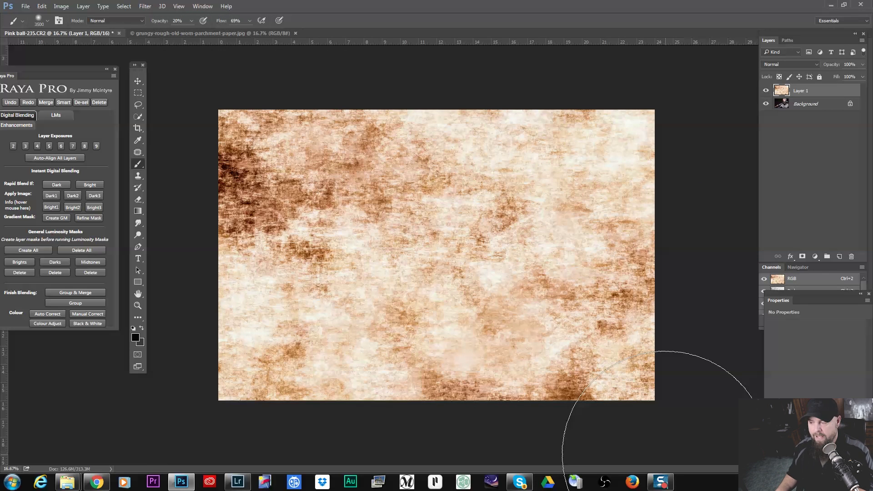
- Set the parchment layer to Overlay, hide it, and make the Background layer active
{"action": "left_click", "coordinate": [790, 65]}
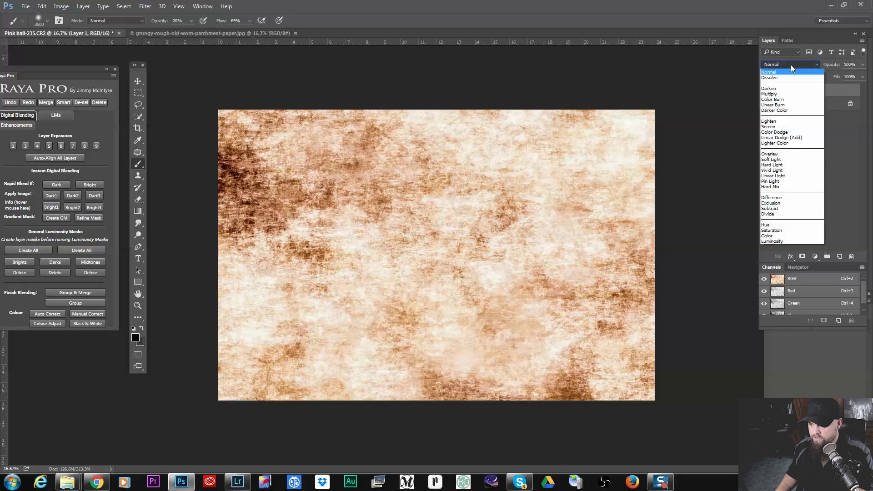
{"action": "left_click", "coordinate": [776, 153]}
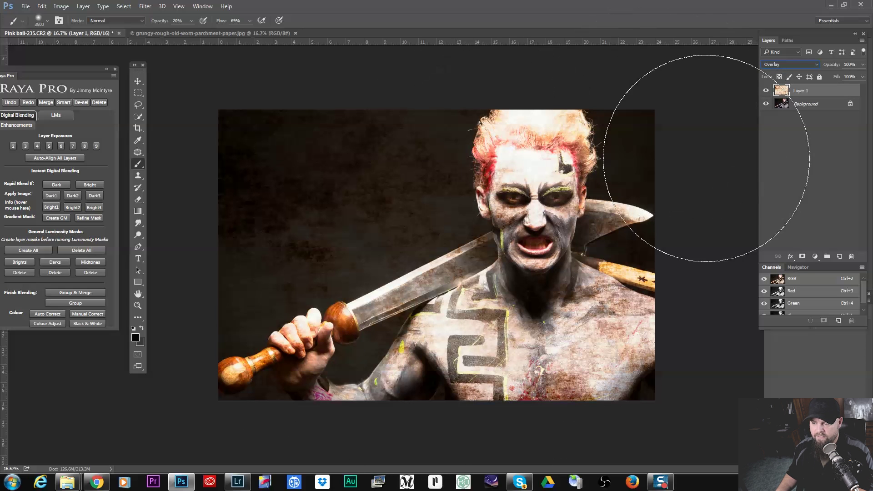
{"action": "left_click", "coordinate": [767, 91]}
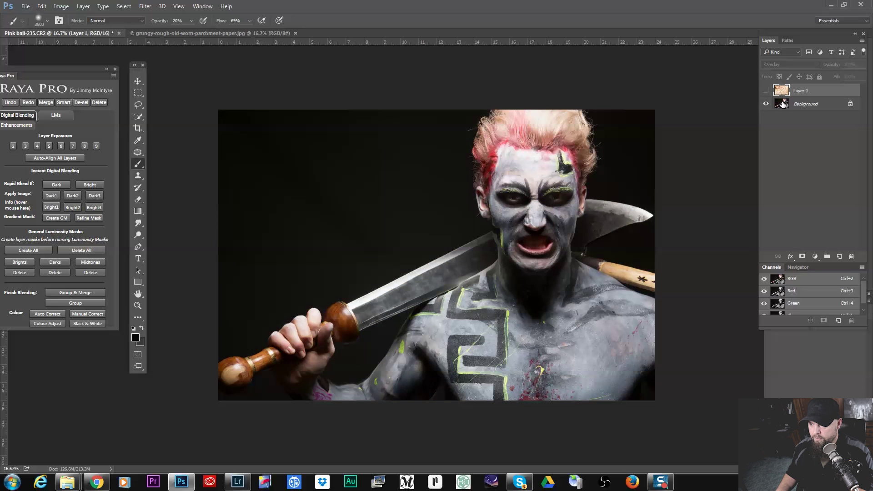
{"action": "left_click", "coordinate": [782, 105]}
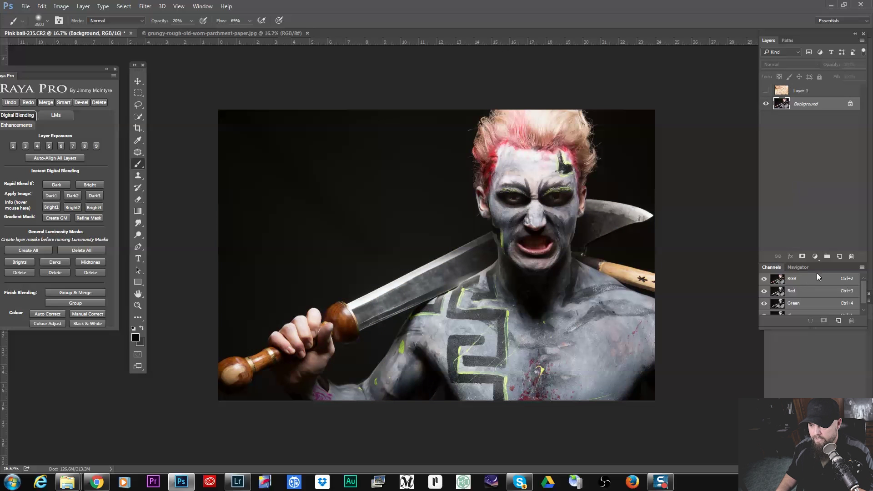
{"action": "left_click", "coordinate": [815, 257]}
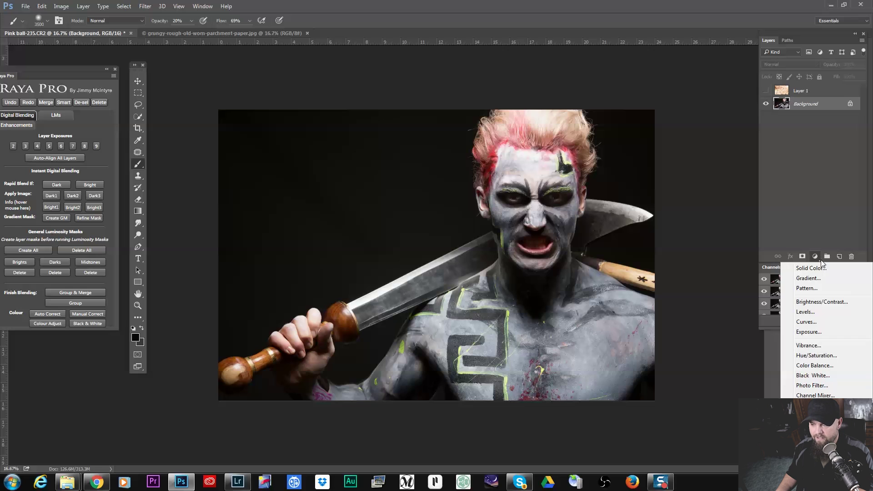
- Add a Levels adjustment with the white point pulled far left, then stamp the visible layers into Layer 2
{"action": "left_click", "coordinate": [814, 314]}
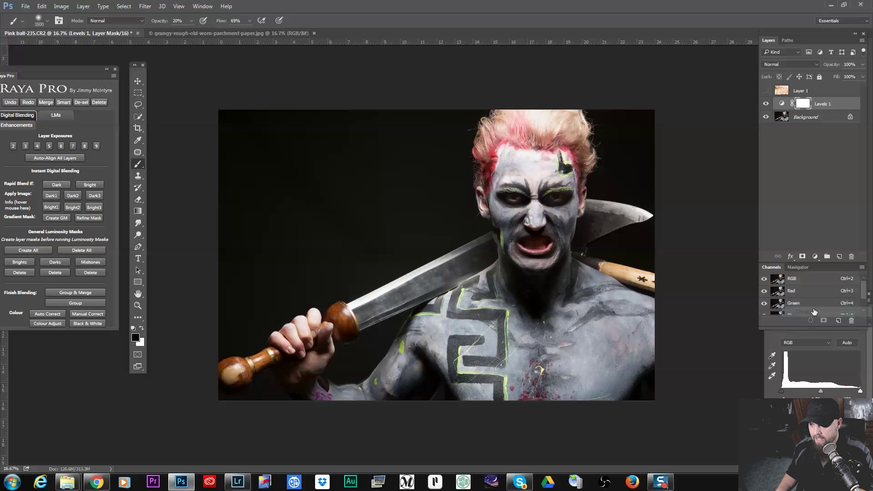
{"action": "left_click", "coordinate": [782, 103]}
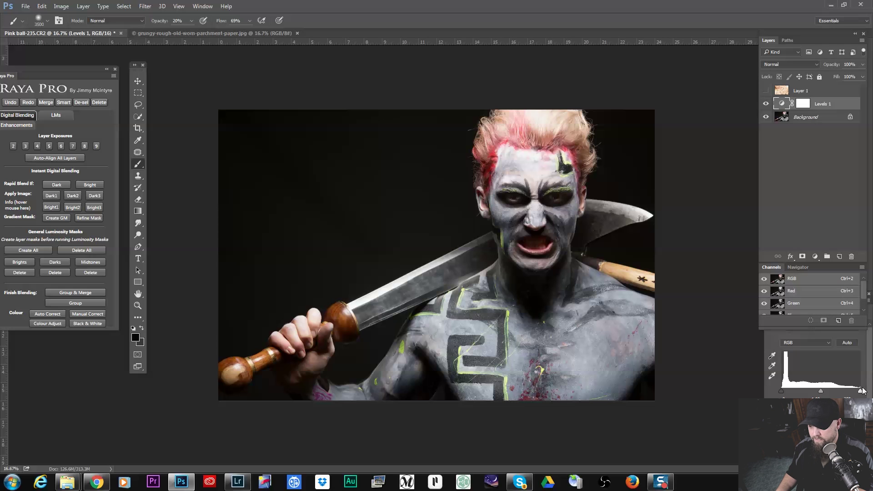
{"action": "left_click_drag", "start_coordinate": [863, 392], "coordinate": [801, 390]}
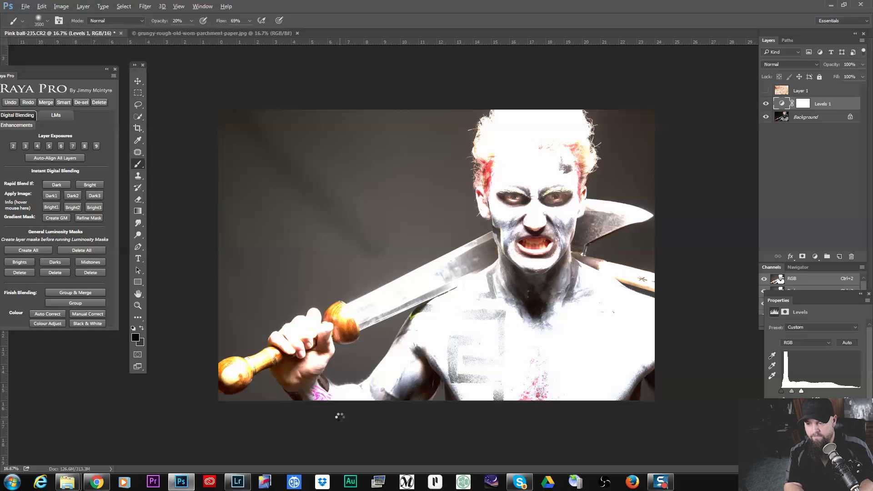
{"action": "key", "text": "ctrl+shift+alt+e"}
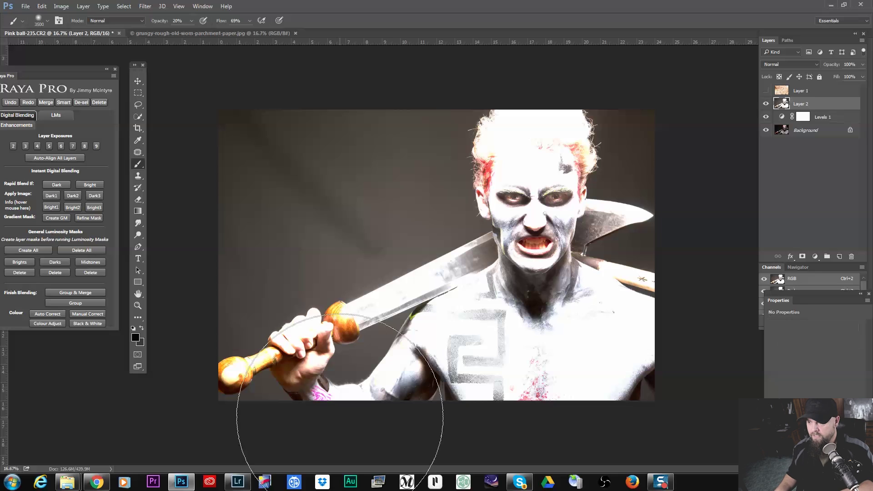
- Delete the Levels adjustment and make Layer 2 the active layer
{"action": "left_click", "coordinate": [782, 117]}
{"action": "key", "text": "Delete"}
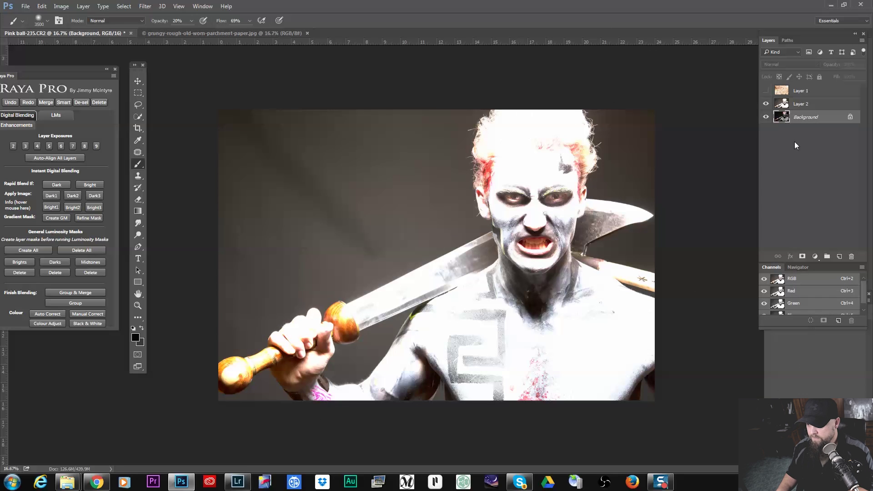
{"action": "left_click", "coordinate": [782, 105]}
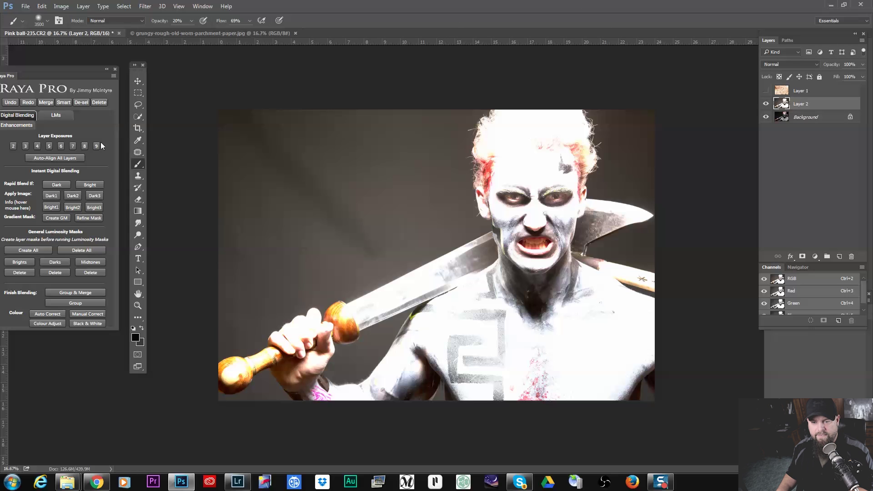
- Quick-select the dark background around the figure, excluding the sword hilt and the area below the hand
{"action": "left_click", "coordinate": [138, 117]}
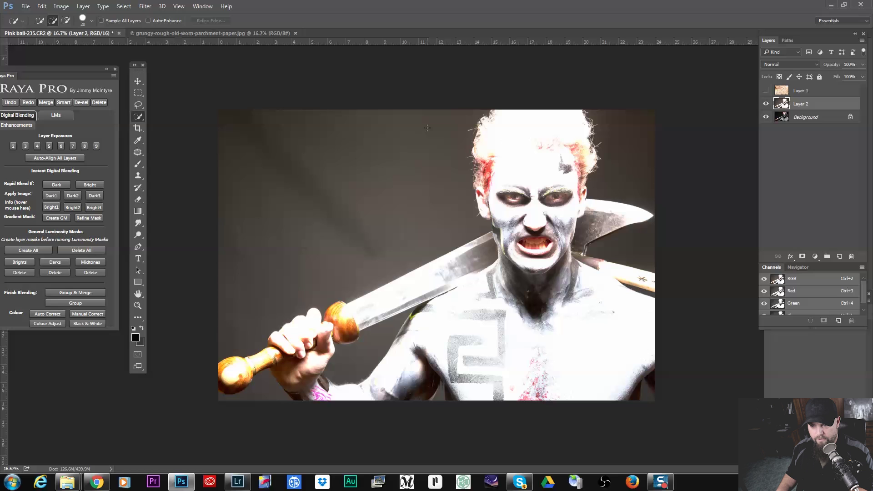
{"action": "mouse_move", "coordinate": [428, 128]}
{"action": "left_mouse_down"}
{"action": "mouse_move", "coordinate": [400, 146]}
{"action": "mouse_move", "coordinate": [296, 351]}
{"action": "left_mouse_up"}
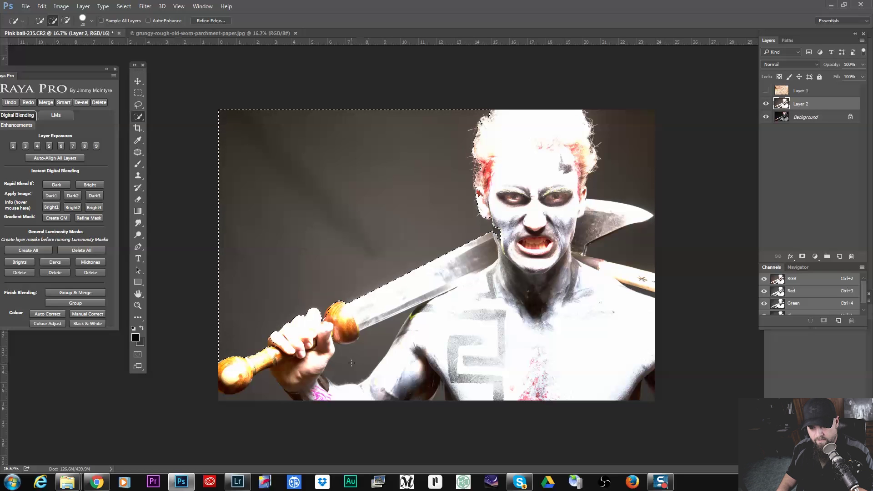
{"action": "left_click_drag", "start_coordinate": [352, 362], "coordinate": [391, 336]}
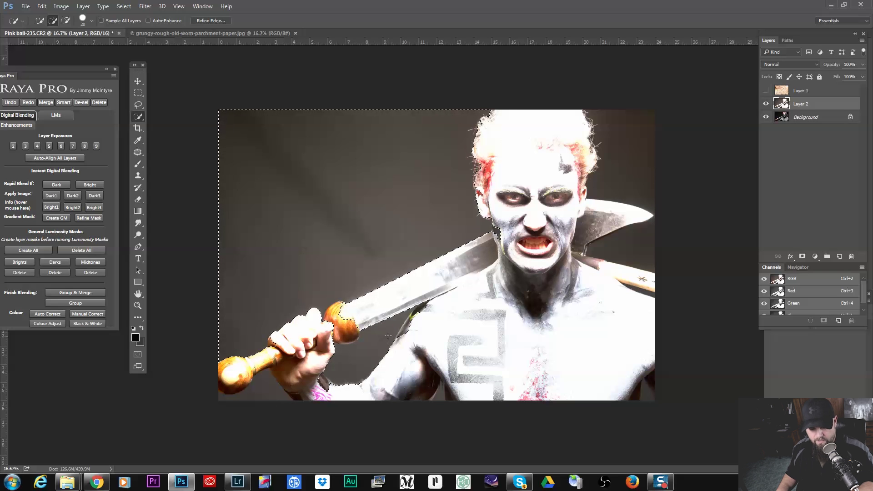
{"action": "left_click", "coordinate": [344, 329], "text": "alt"}
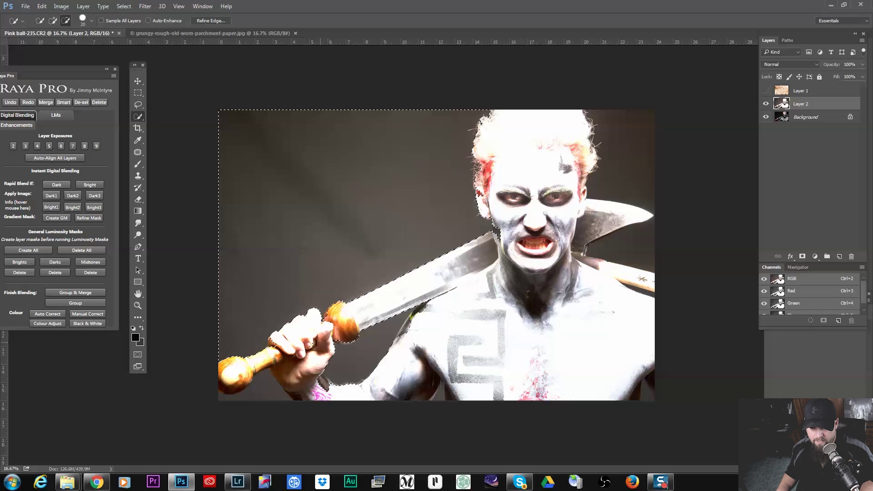
{"action": "left_click", "coordinate": [266, 394]}
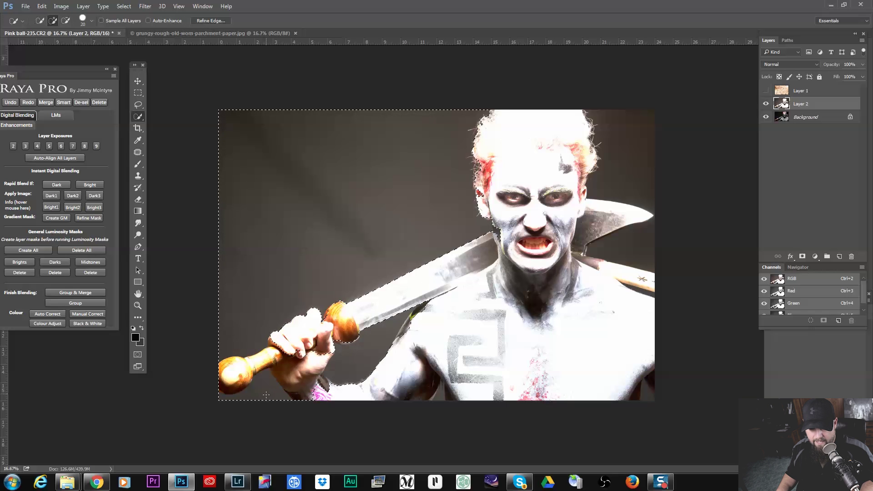
{"action": "left_click", "coordinate": [290, 382], "text": "alt"}
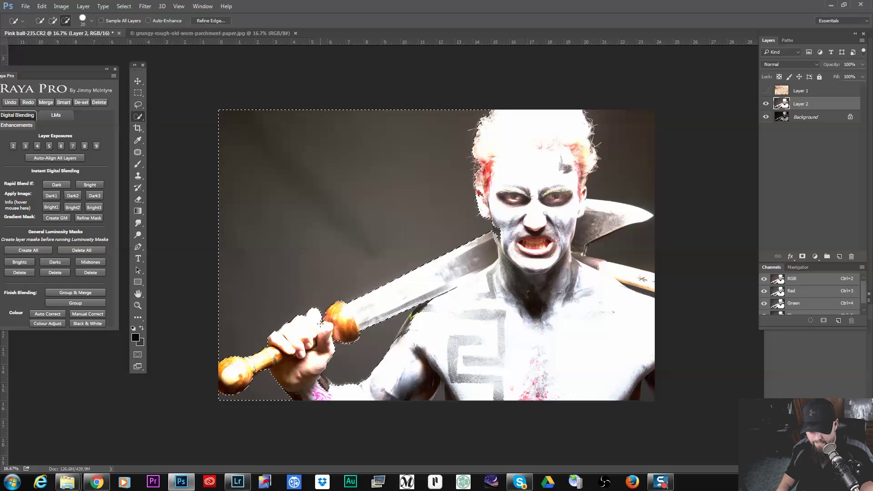
{"action": "key", "text": "alt"}
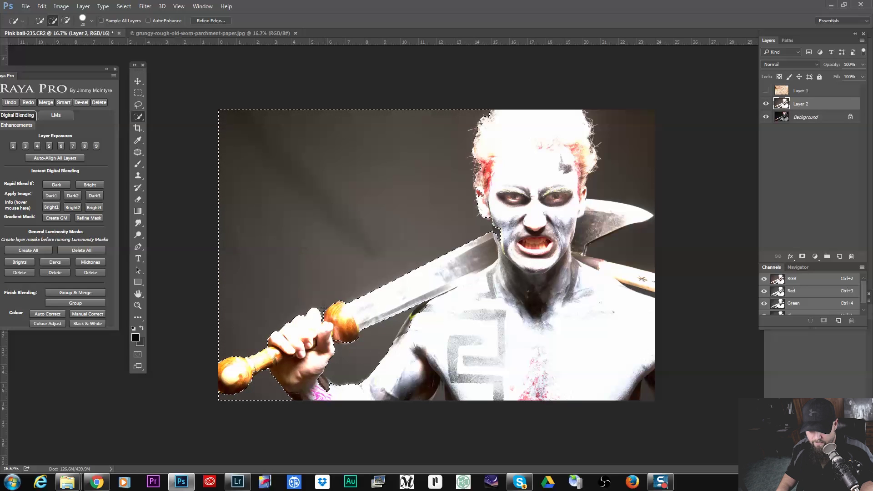
{"action": "key", "text": "alt"}
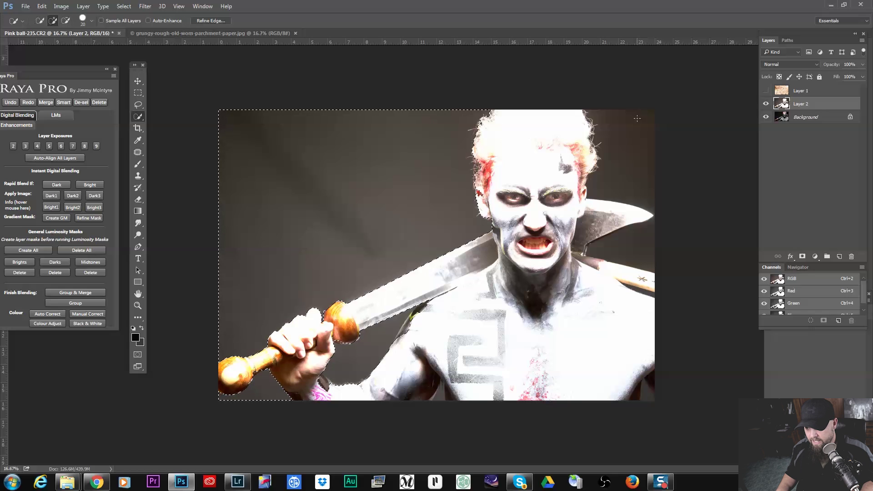
- Add the top-right background beside the head and trim stray areas near the chest and below the hand
{"action": "left_click", "coordinate": [631, 250]}
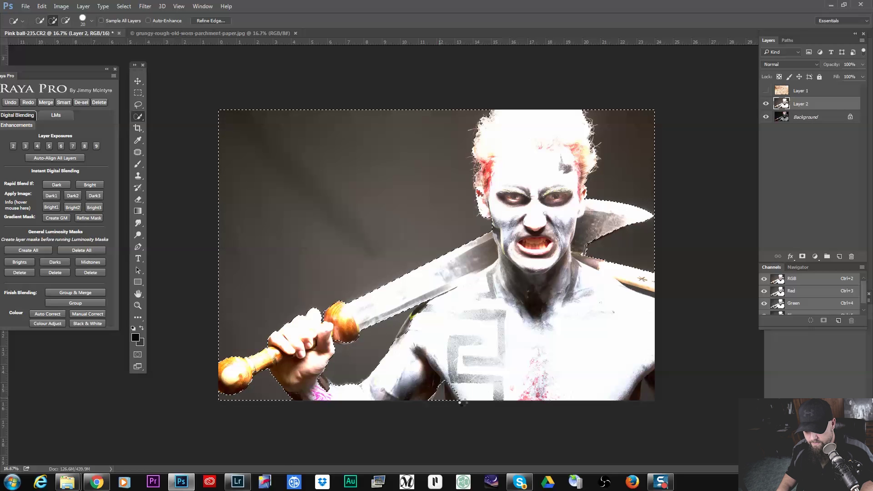
{"action": "left_click", "coordinate": [457, 397], "text": "alt"}
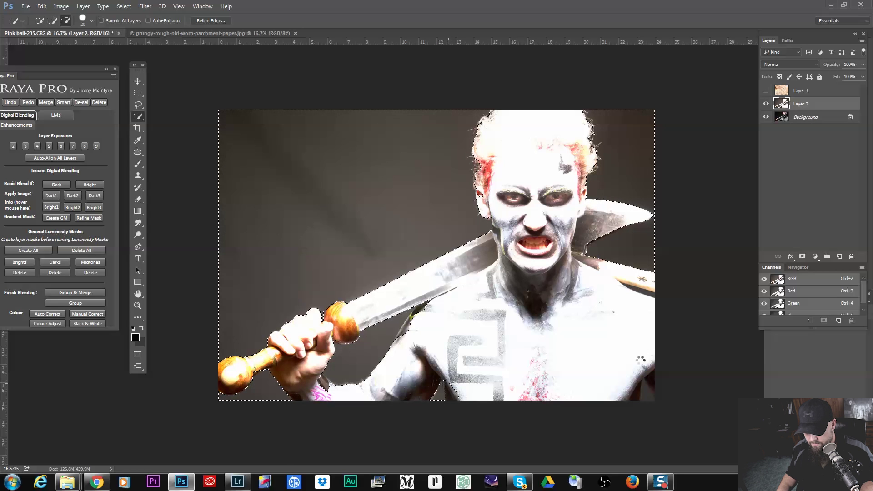
{"action": "left_click", "coordinate": [649, 392], "text": "alt"}
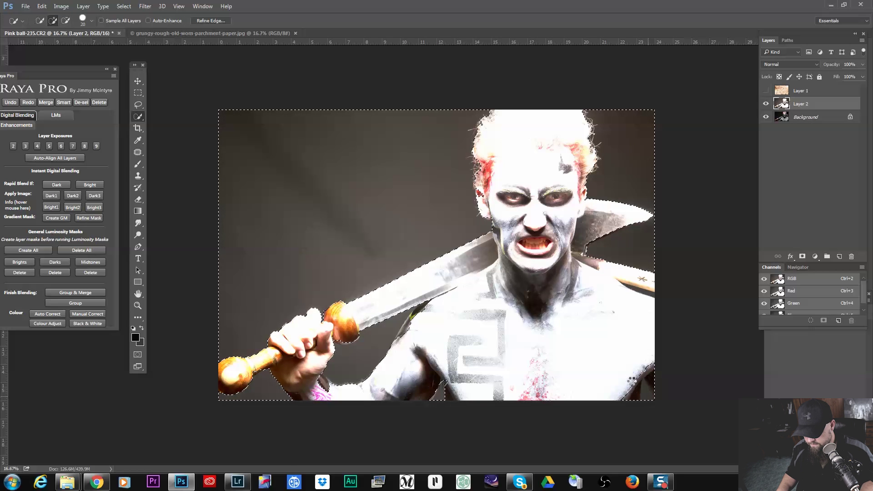
{"action": "left_click", "coordinate": [634, 400], "text": "alt"}
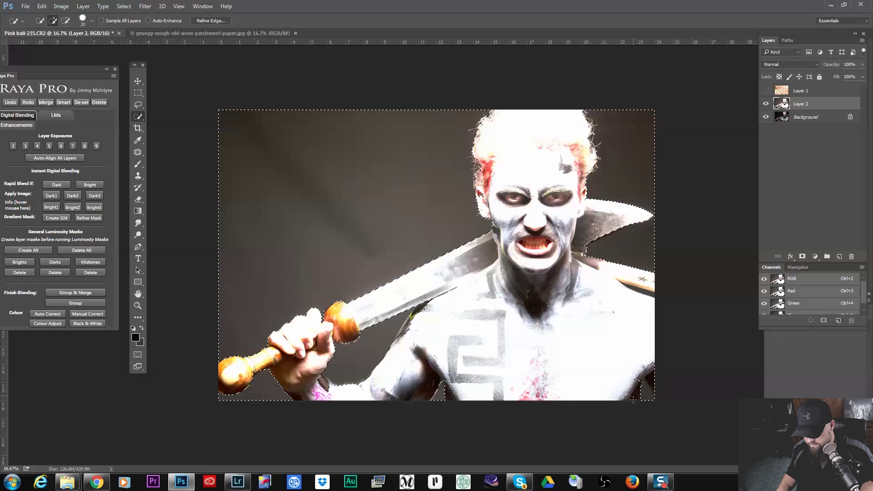
{"action": "left_click", "coordinate": [649, 378], "text": "alt"}
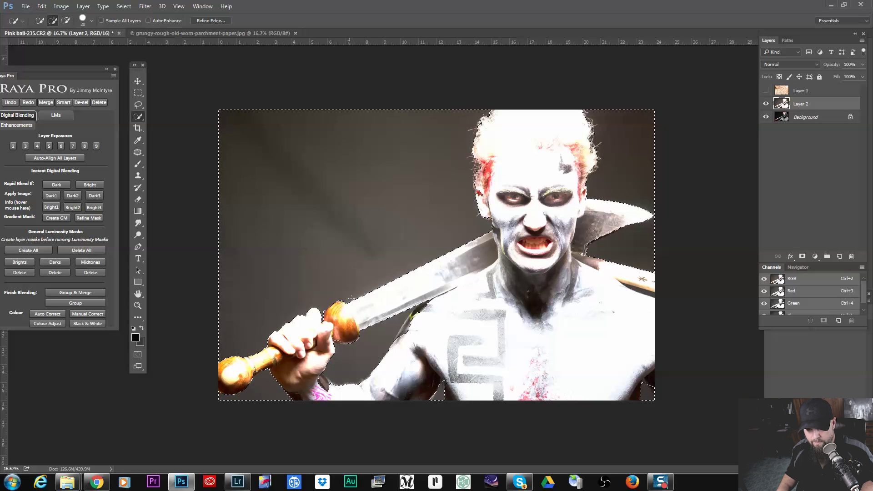
{"action": "left_click", "coordinate": [334, 390], "text": "alt"}
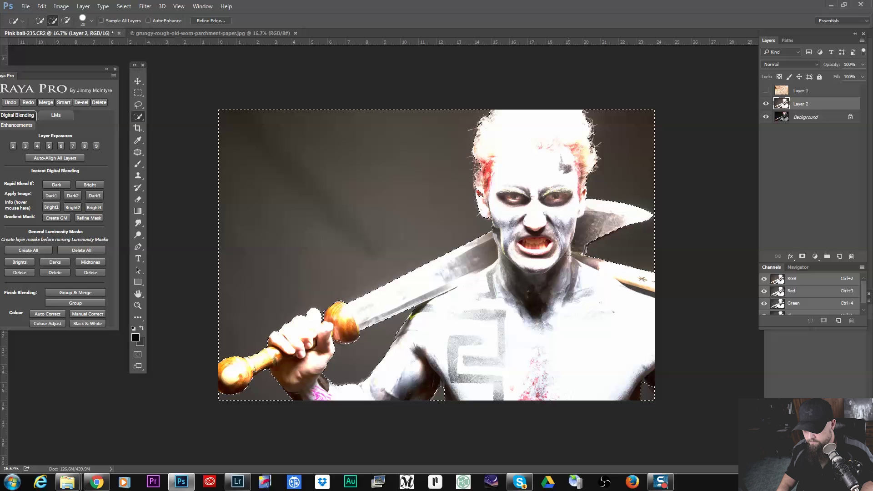
- Reopen Refine Edge on the figure selection after switching Quick Selection to Subtract mode
{"action": "left_click", "coordinate": [216, 20]}
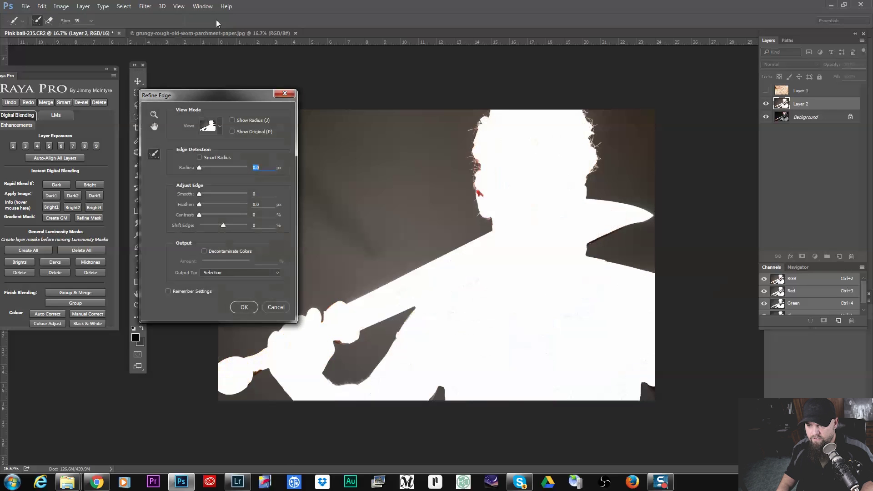
{"action": "left_click", "coordinate": [277, 307]}
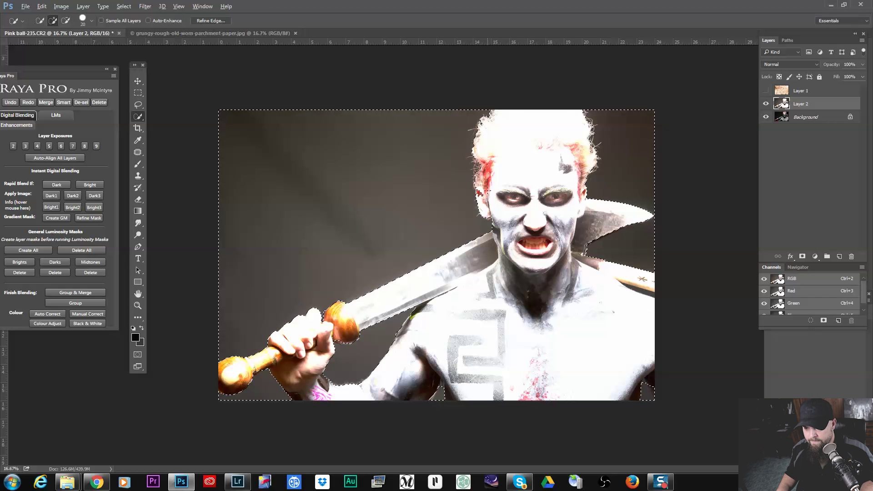
{"action": "key", "text": "alt"}
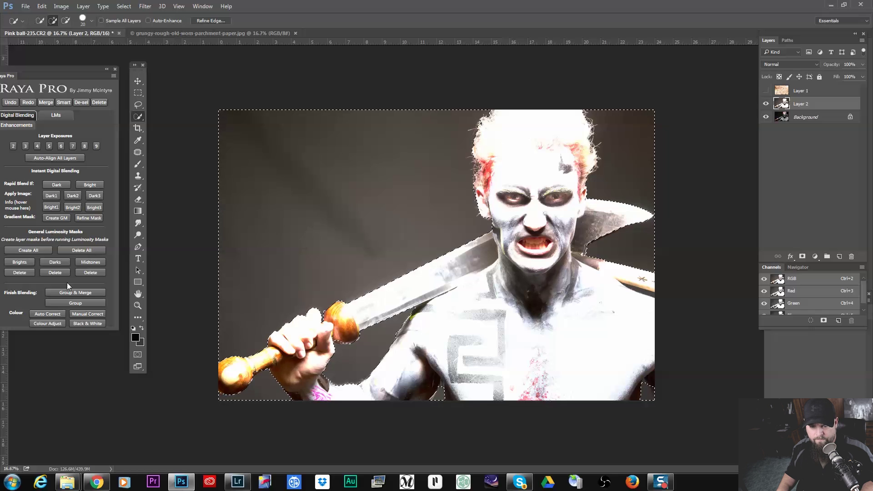
{"action": "left_click", "coordinate": [210, 20]}
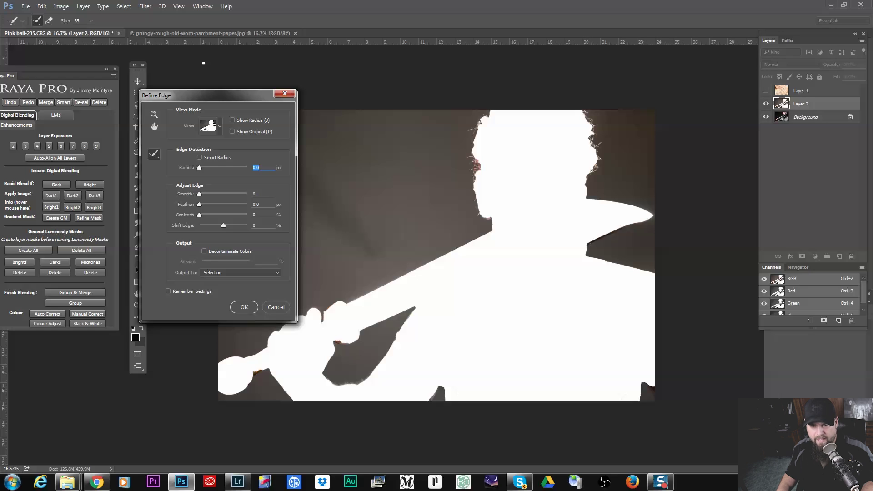
{"action": "left_click", "coordinate": [91, 21]}
- Set the refine brush to 47 and clean the mask edges along the hair, chin and shoulder
{"action": "left_click_drag", "start_coordinate": [93, 33], "coordinate": [101, 33]}
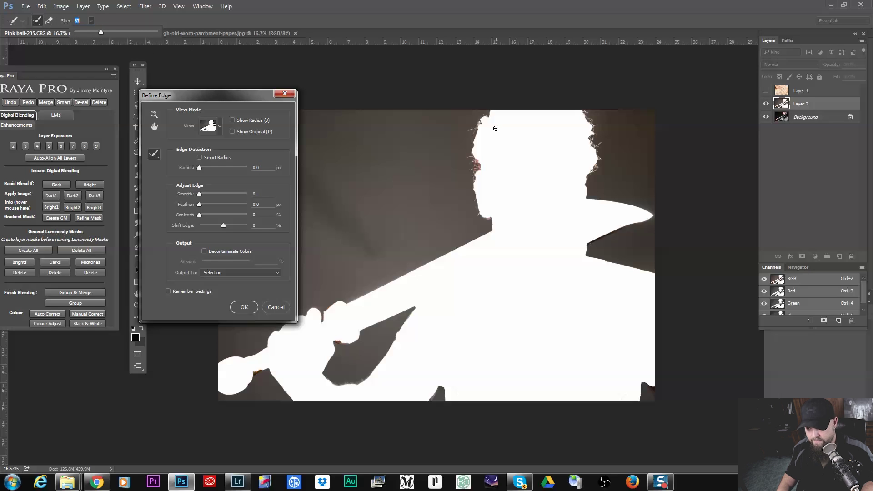
{"action": "key", "text": "Return"}
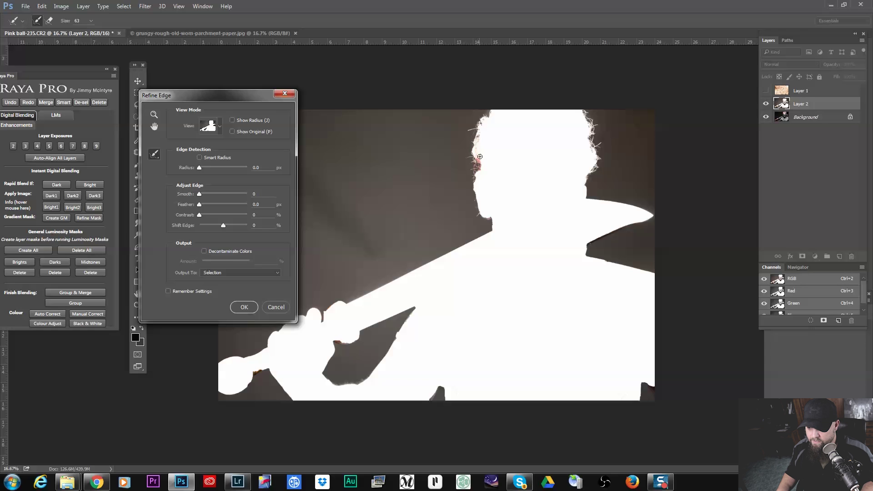
{"action": "mouse_move", "coordinate": [475, 169]}
{"action": "left_mouse_down"}
{"action": "mouse_move", "coordinate": [475, 155]}
{"action": "mouse_move", "coordinate": [474, 184]}
{"action": "left_mouse_up"}
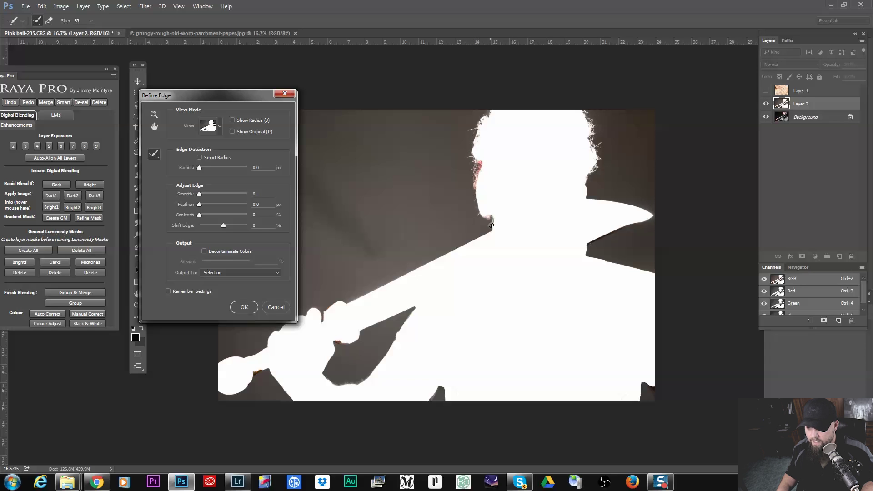
{"action": "key", "text": "alt"}
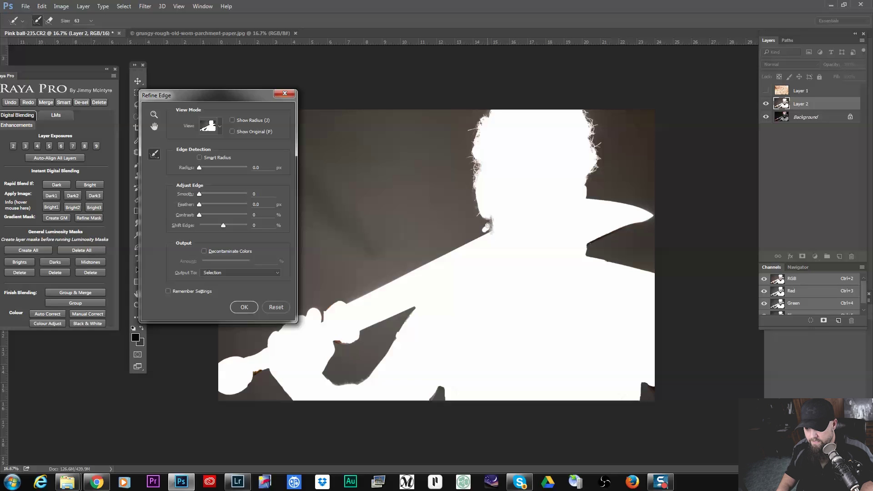
{"action": "left_click", "coordinate": [490, 221], "text": "alt"}
{"action": "left_click_drag", "start_coordinate": [489, 237], "coordinate": [492, 237]}
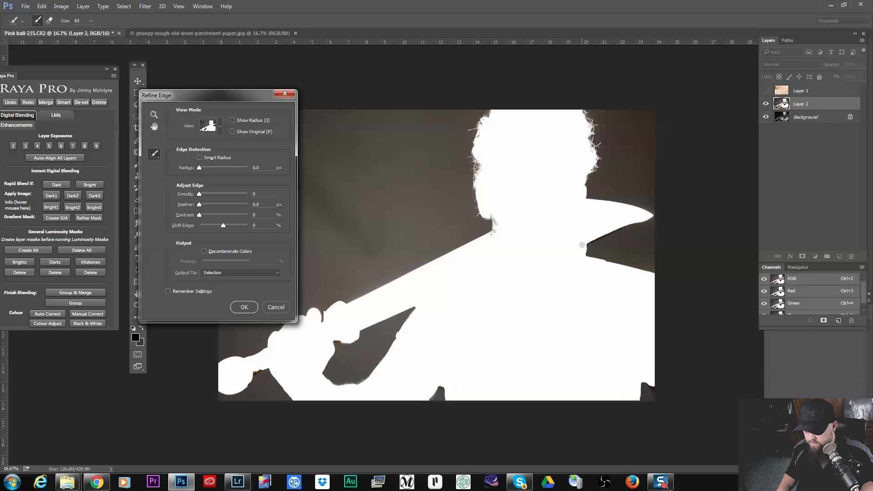
{"action": "left_click_drag", "start_coordinate": [588, 246], "coordinate": [652, 208]}
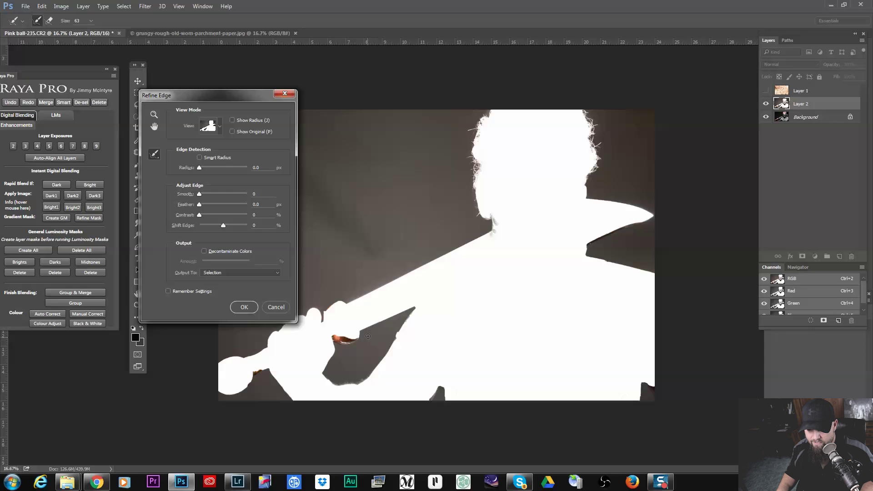
- Clean the orange fringe on the sword hand and the bottom notches, then apply the refinement
{"action": "left_click_drag", "start_coordinate": [368, 336], "coordinate": [339, 340]}
{"action": "left_click_drag", "start_coordinate": [333, 309], "coordinate": [309, 317]}
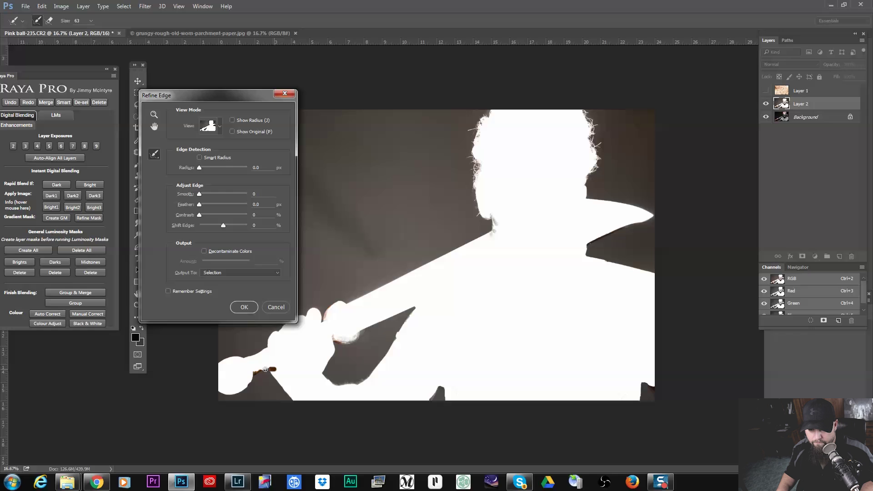
{"action": "left_click_drag", "start_coordinate": [265, 370], "coordinate": [275, 370]}
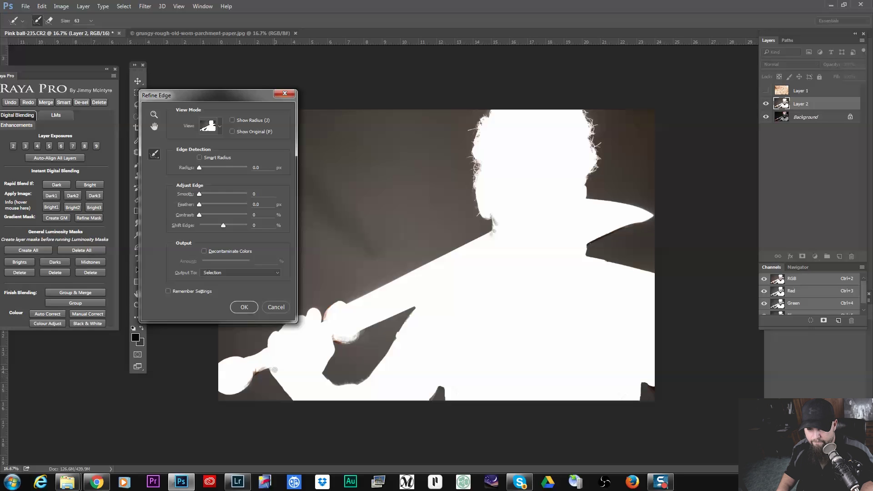
{"action": "left_click_drag", "start_coordinate": [429, 402], "coordinate": [443, 385]}
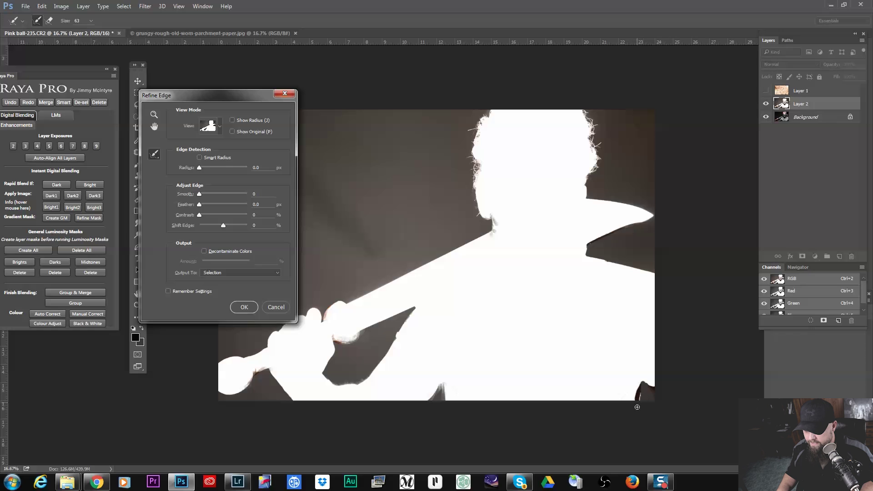
{"action": "left_click_drag", "start_coordinate": [662, 390], "coordinate": [645, 394]}
{"action": "left_click_drag", "start_coordinate": [645, 403], "coordinate": [651, 389]}
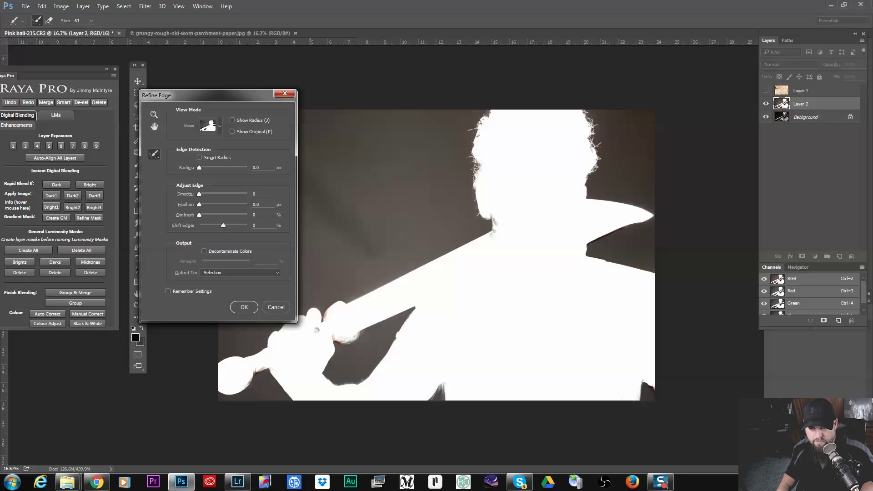
{"action": "left_click_drag", "start_coordinate": [333, 305], "coordinate": [327, 340]}
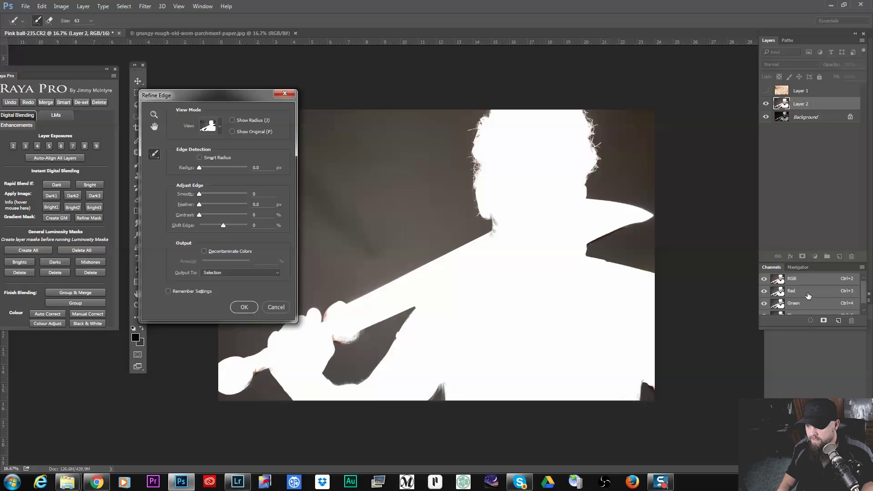
{"action": "left_click", "coordinate": [244, 308]}
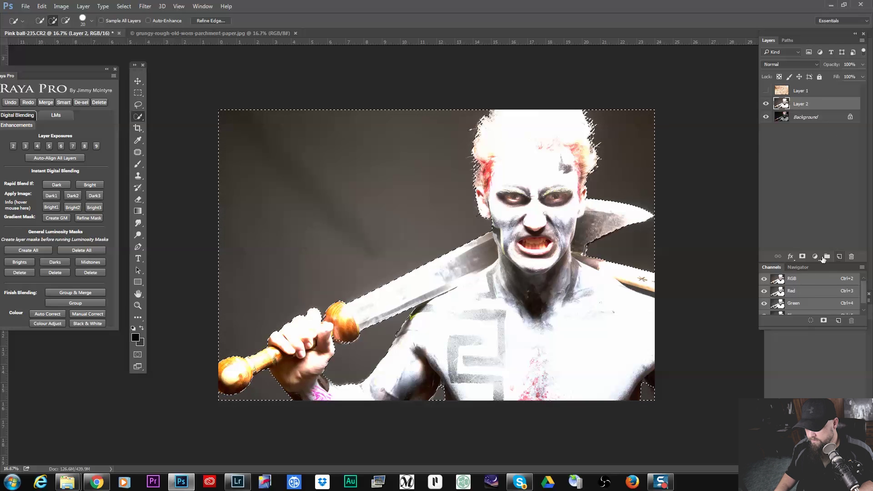
- Save the figure selection as a new channel and view the Alpha 1 mask
{"action": "scroll", "coordinate": [828, 300], "scroll_direction": "down", "scroll_amount": 1}
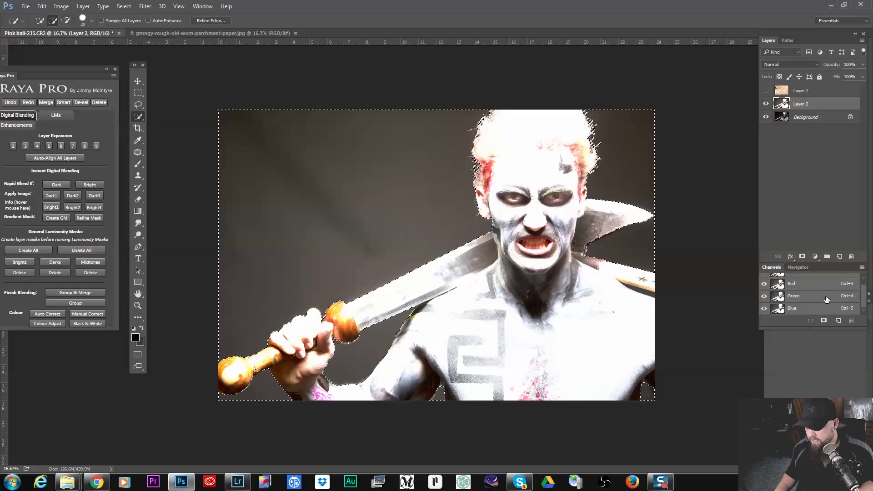
{"action": "left_click", "coordinate": [825, 321]}
{"action": "scroll", "coordinate": [821, 304], "scroll_direction": "down", "scroll_amount": 1}
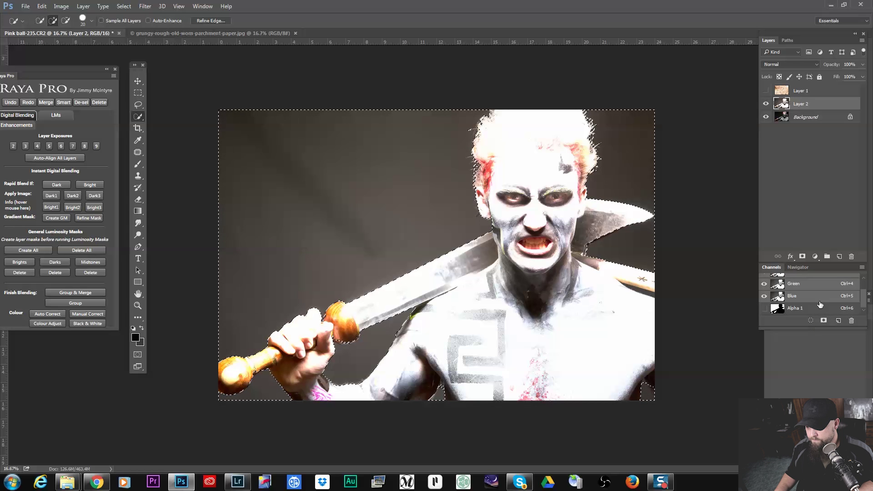
{"action": "left_click", "coordinate": [809, 310]}
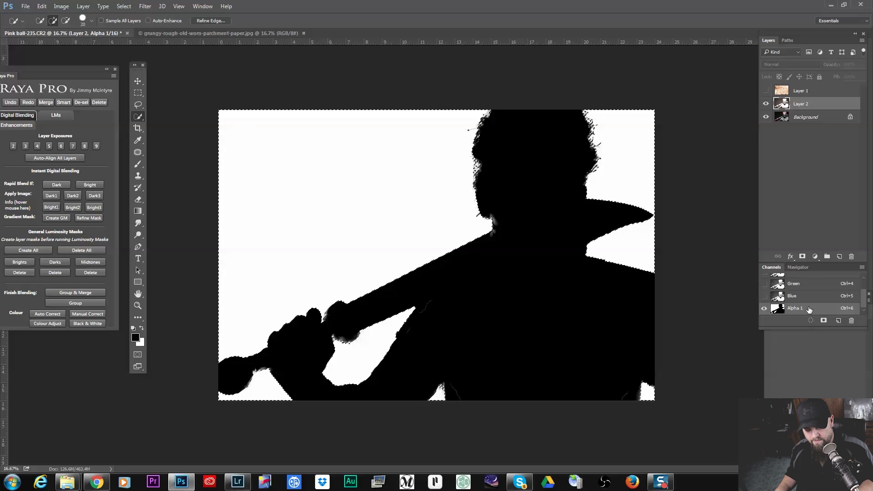
- Deselect, return to the RGB composite, delete Layer 2 and show the parchment Layer 1
{"action": "key", "text": "ctrl+d"}
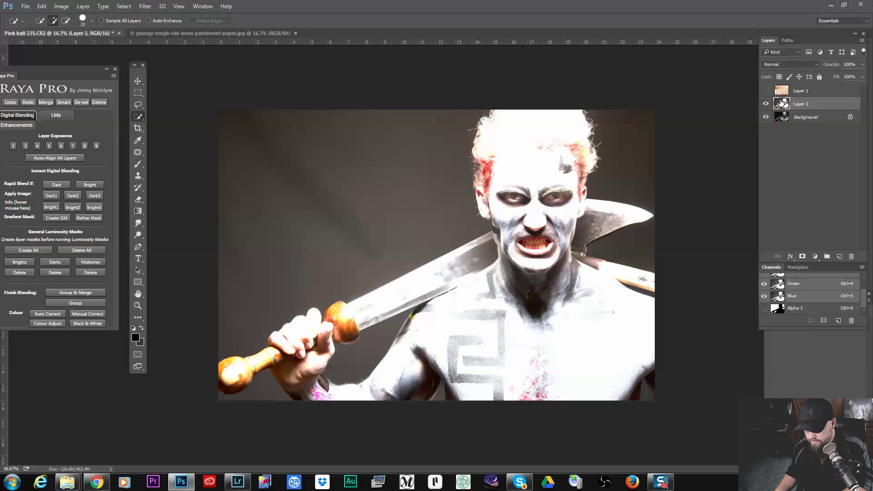
{"action": "left_click", "coordinate": [782, 104]}
{"action": "key", "text": "Delete"}
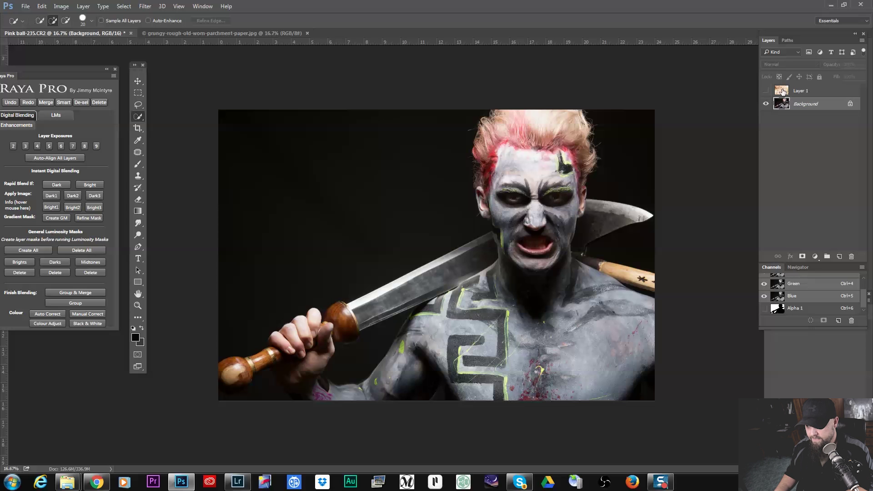
{"action": "left_click", "coordinate": [782, 91]}
{"action": "left_click", "coordinate": [767, 91]}
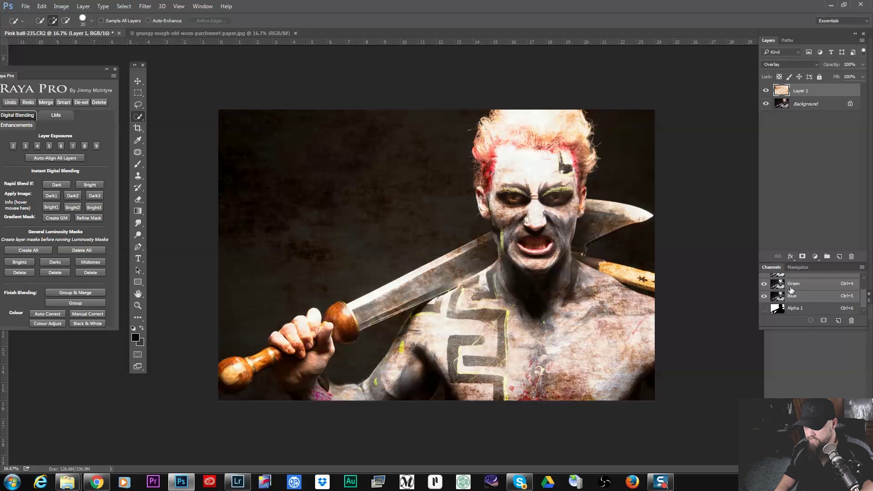
{"action": "left_click_drag", "start_coordinate": [792, 308], "coordinate": [794, 312]}
{"action": "left_click", "coordinate": [794, 312], "text": "ctrl"}
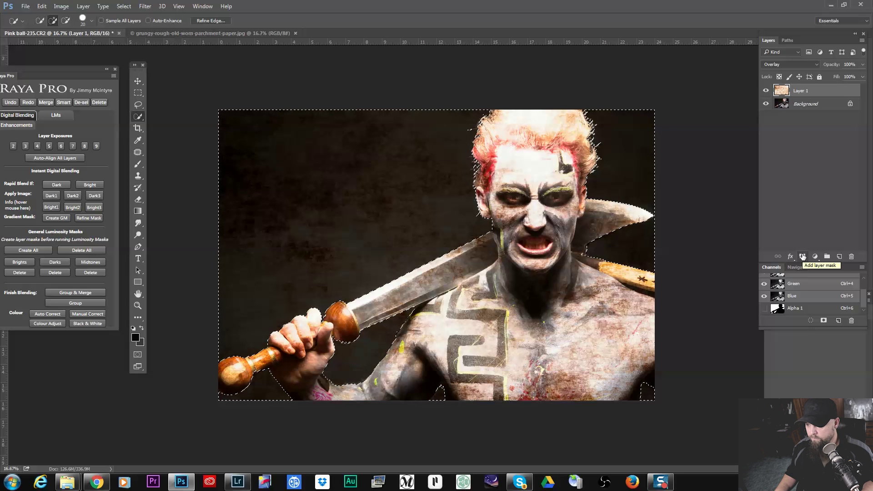
{"action": "left_click", "coordinate": [803, 257]}
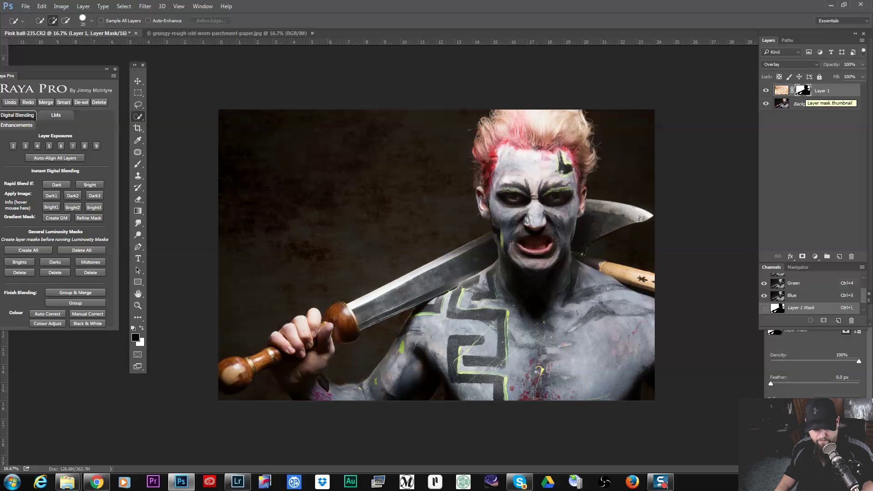
{"action": "left_click", "coordinate": [766, 91]}
{"action": "left_click", "coordinate": [766, 90]}
{"action": "left_click", "coordinate": [766, 91]}
{"action": "left_click", "coordinate": [766, 90]}
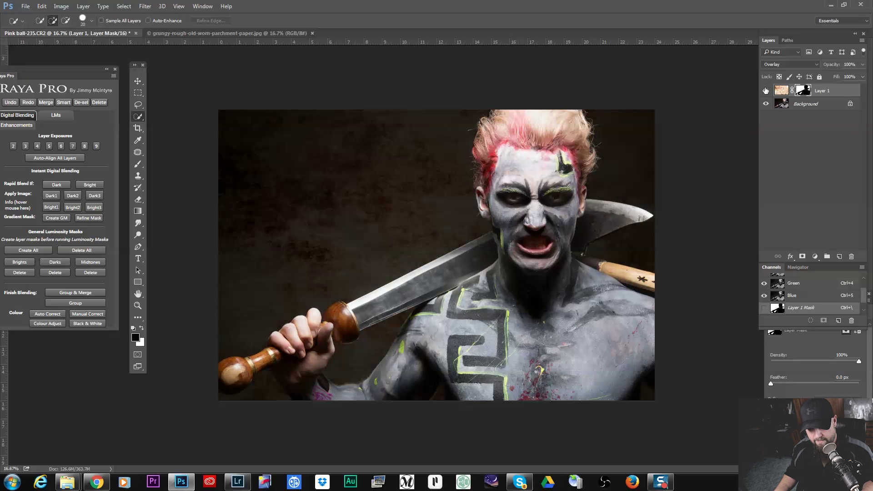
{"action": "left_click", "coordinate": [766, 90]}
{"action": "left_click", "coordinate": [766, 90]}
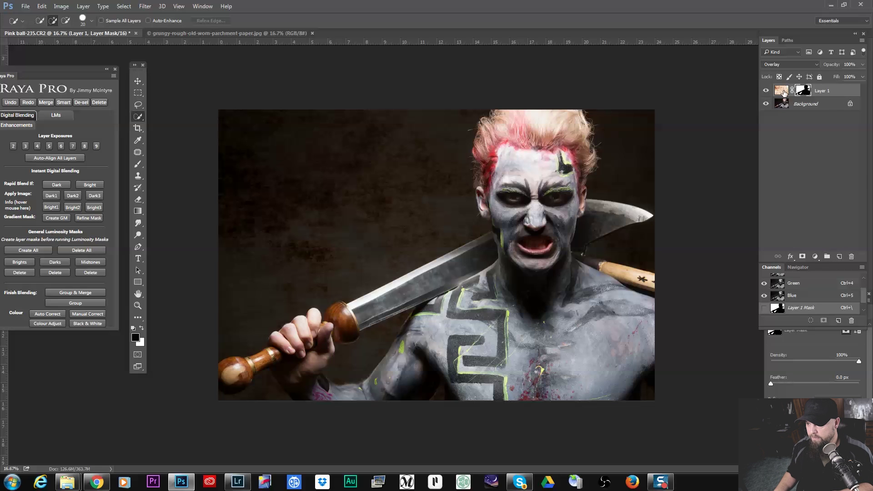
- Add a new Layer 2 above Background and set the Brush foreground to very dark grey
{"action": "left_click", "coordinate": [786, 108]}
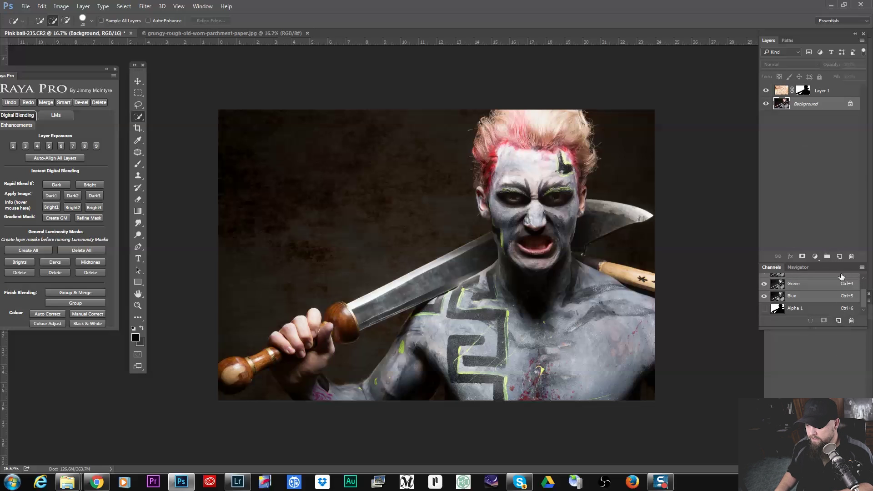
{"action": "left_click", "coordinate": [839, 257]}
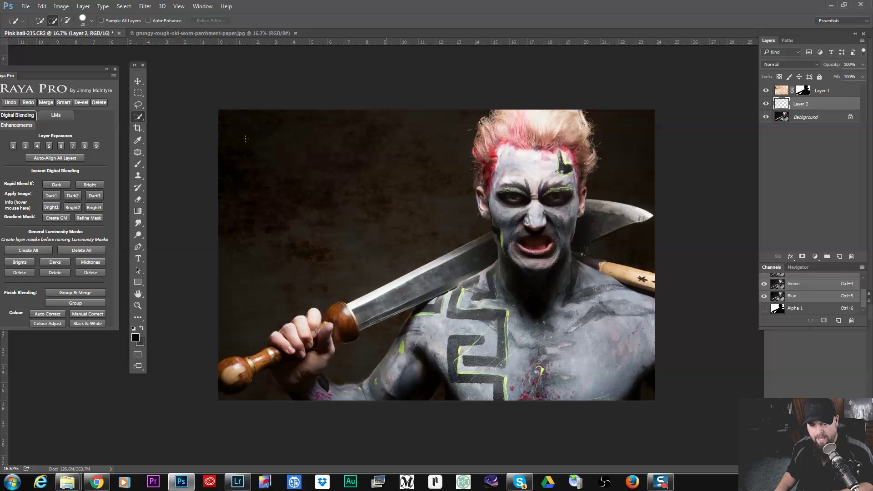
{"action": "left_click", "coordinate": [138, 165]}
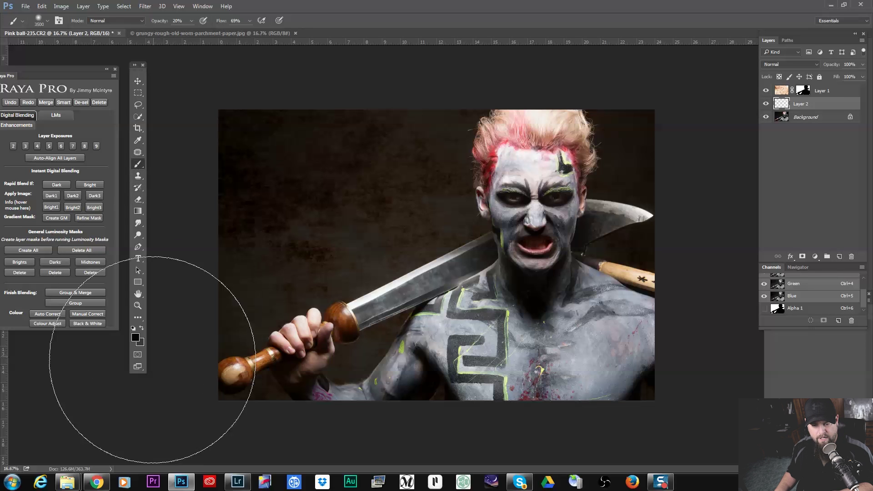
{"action": "left_click", "coordinate": [135, 338]}
{"action": "left_click", "coordinate": [463, 223]}
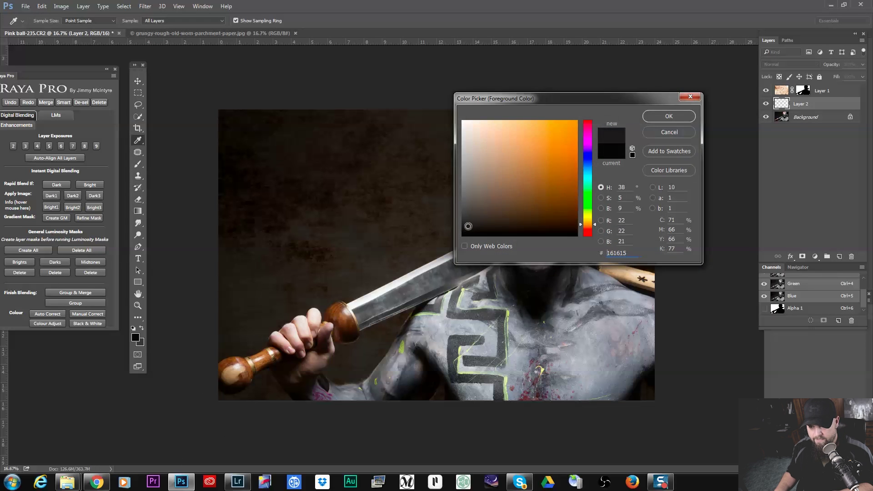
{"action": "left_click", "coordinate": [668, 116]}
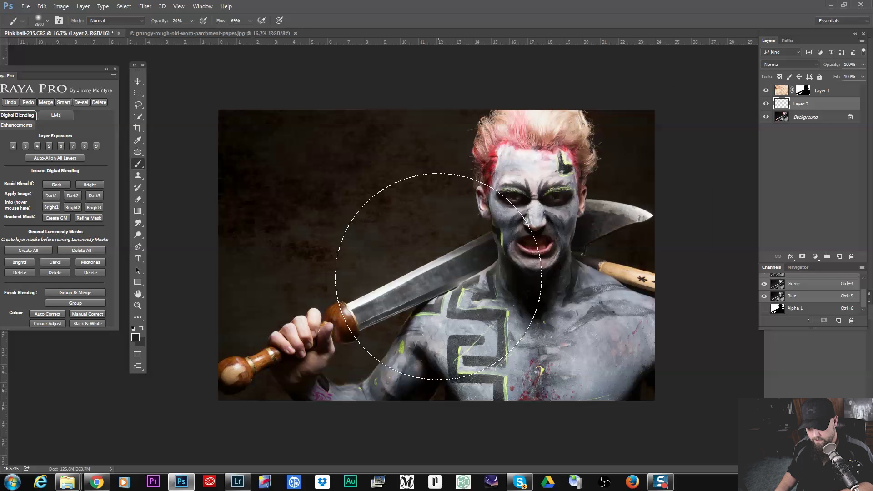
- With a larger brush, paint dark grey over the shoulder and chest, then compare visibility
{"action": "key", "text": "bracketright"}
{"action": "key", "text": "bracketright"}
{"action": "key", "text": "bracketright"}
{"action": "key", "text": "bracketright"}
{"action": "key", "text": "bracketright"}
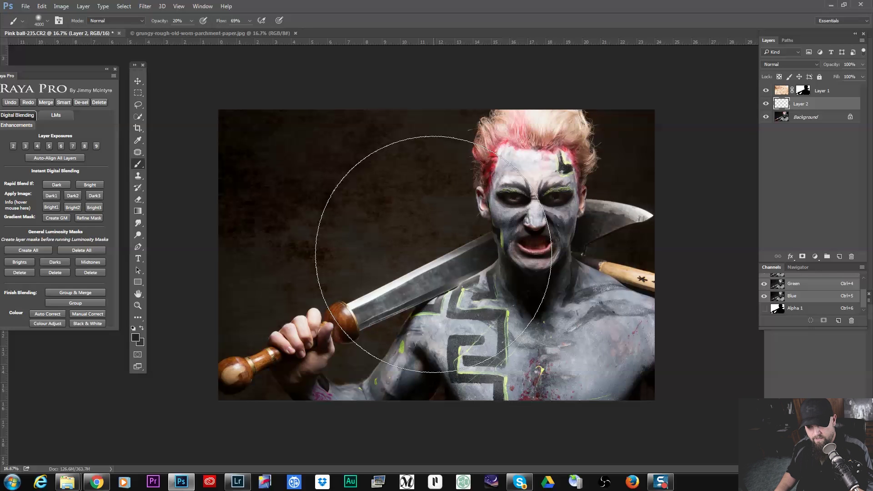
{"action": "left_click", "coordinate": [433, 254]}
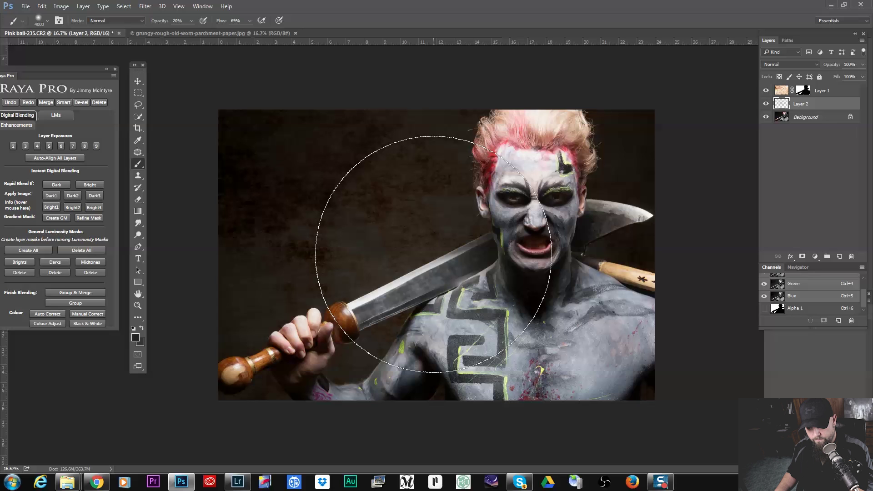
{"action": "left_click", "coordinate": [433, 254]}
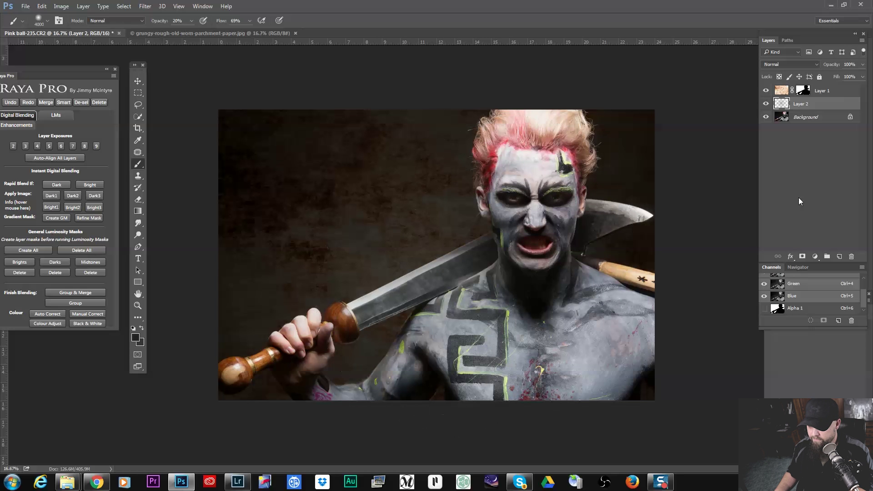
{"action": "left_click", "coordinate": [767, 104]}
{"action": "left_click", "coordinate": [768, 104]}
{"action": "left_click", "coordinate": [768, 104]}
{"action": "left_click", "coordinate": [768, 104]}
{"action": "left_click", "coordinate": [768, 104]}
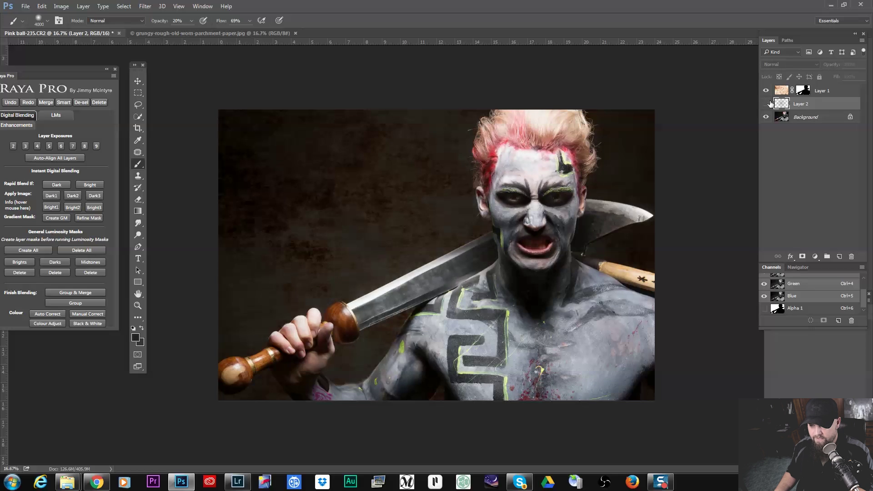
{"action": "left_click", "coordinate": [767, 104]}
{"action": "left_click", "coordinate": [767, 104]}
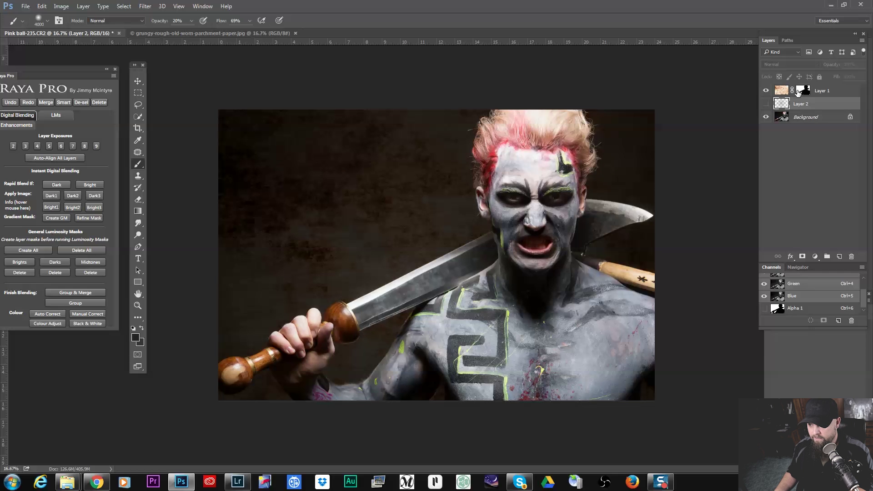
- Load the Alpha 1 selection as Layer 2's layer mask and toggle Layer 2 to check it
{"action": "left_click", "coordinate": [767, 104]}
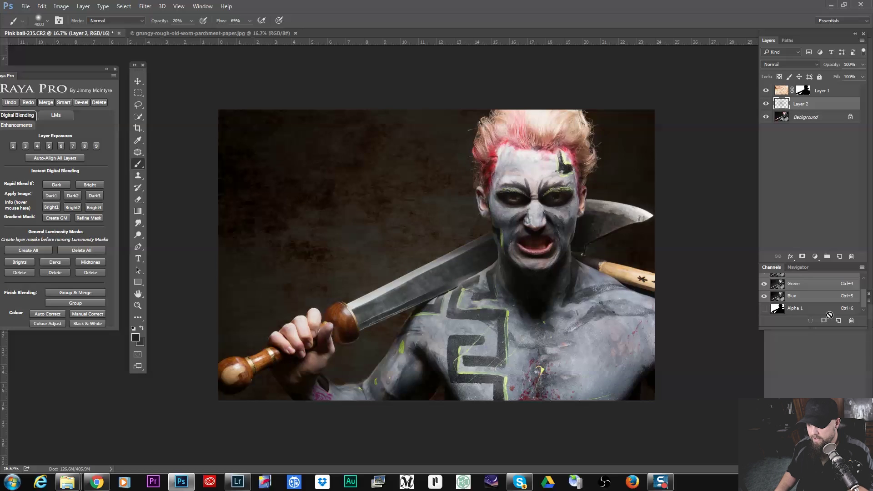
{"action": "left_click", "coordinate": [804, 312], "text": "ctrl"}
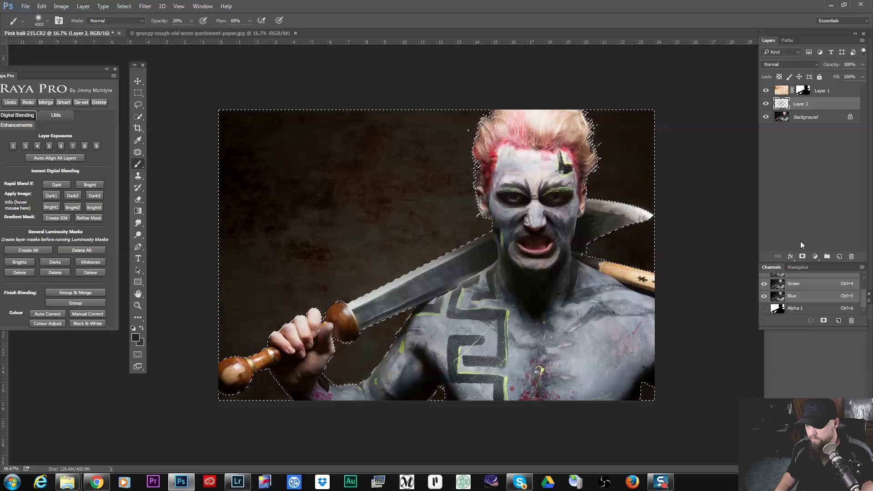
{"action": "left_click", "coordinate": [803, 257]}
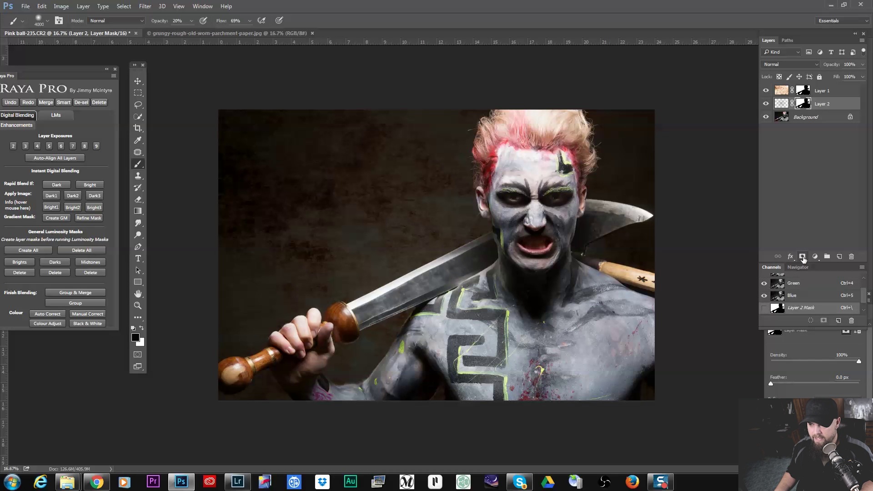
{"action": "left_click", "coordinate": [768, 104]}
{"action": "left_click", "coordinate": [767, 104]}
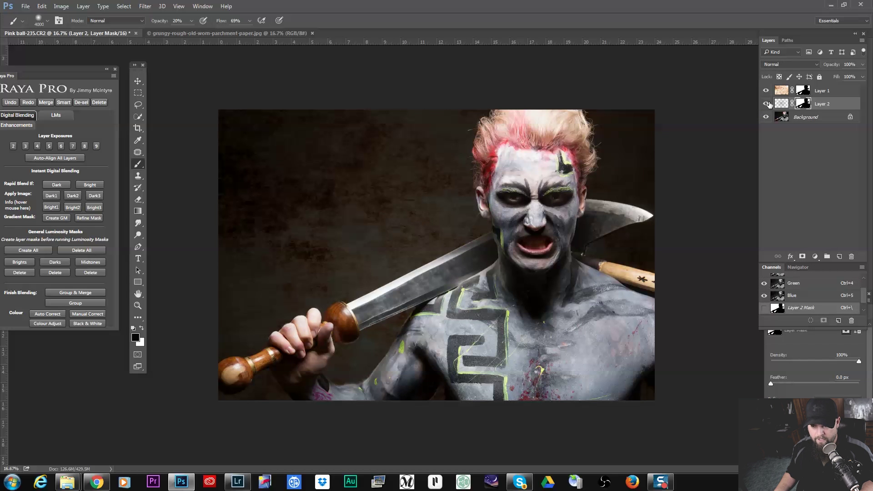
{"action": "left_click", "coordinate": [768, 104]}
{"action": "left_click", "coordinate": [768, 105]}
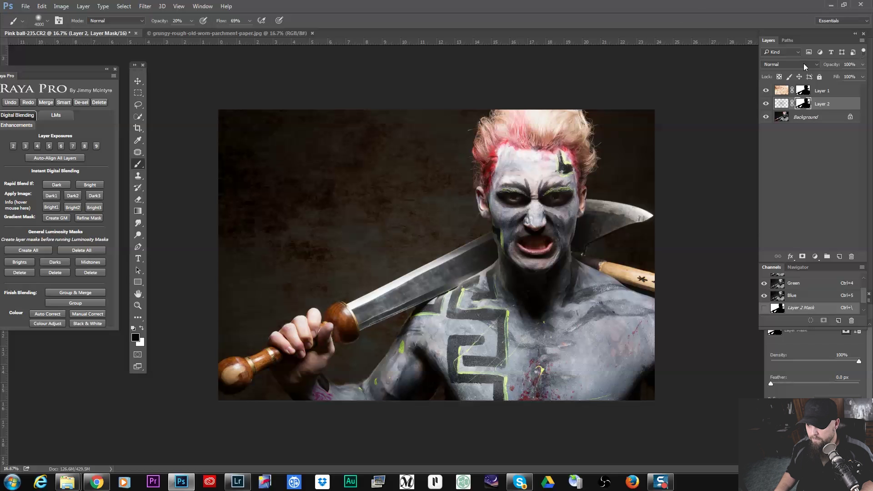
- Target Layer 2's pixel thumbnail and fine-tune the brush size with the bracket keys
{"action": "left_click", "coordinate": [784, 101]}
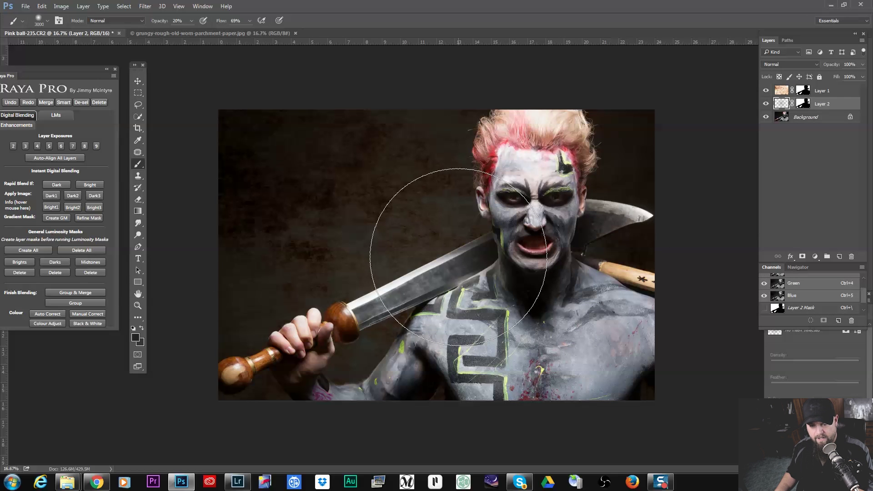
{"action": "key", "text": "bracketleft"}
{"action": "key", "text": "bracketleft"}
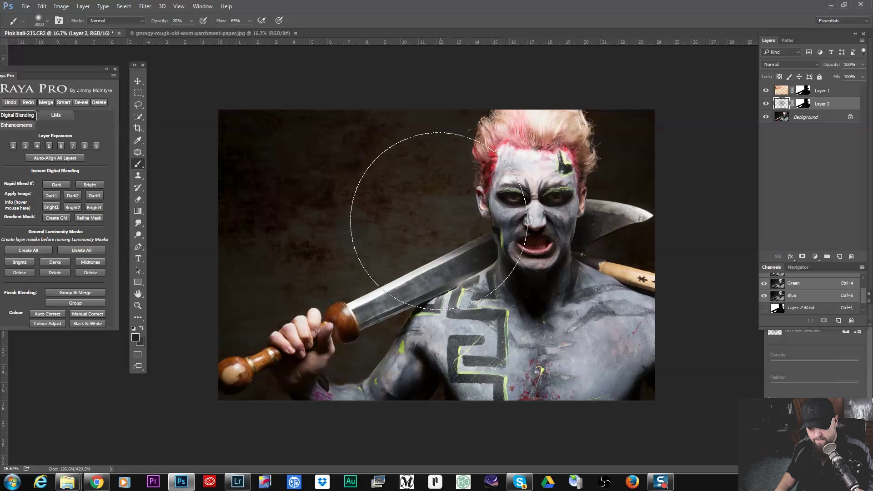
{"action": "key", "text": "bracketleft"}
{"action": "key", "text": "bracketleft"}
{"action": "key", "text": "bracketleft"}
{"action": "key", "text": "bracketleft"}
{"action": "key", "text": "bracketleft"}
{"action": "key", "text": "bracketleft"}
{"action": "key", "text": "bracketleft"}
{"action": "key", "text": "bracketleft"}
{"action": "key", "text": "bracketleft"}
{"action": "key", "text": "bracketleft"}
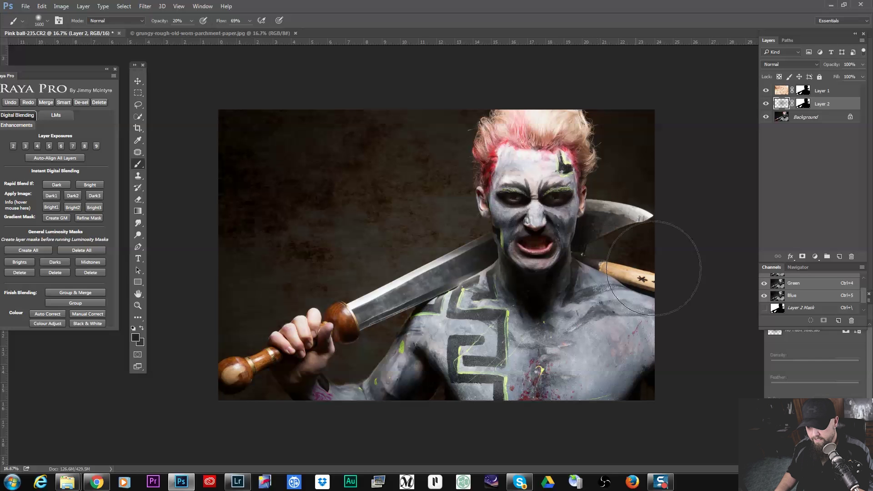
{"action": "key", "text": "bracketright"}
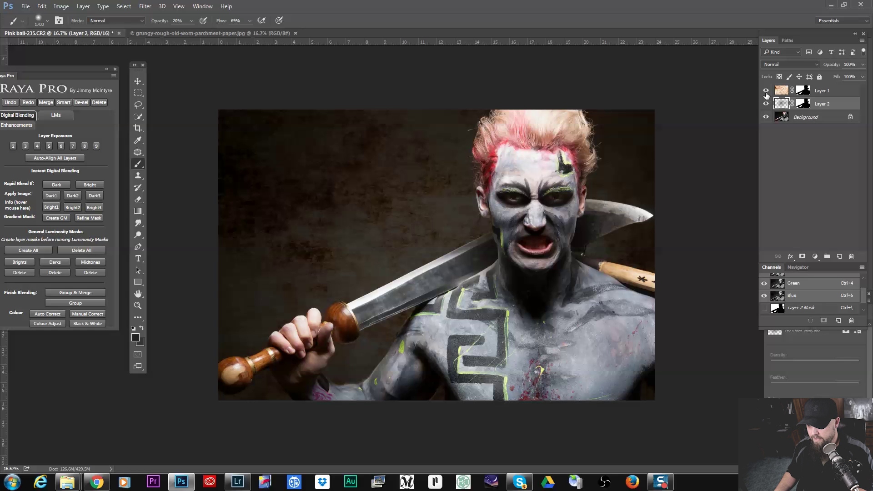
- Toggle the parchment Layer 1 to compare, then hide both Layer 1 and Layer 2
{"action": "left_click", "coordinate": [767, 91]}
{"action": "left_click", "coordinate": [766, 91]}
{"action": "left_click", "coordinate": [767, 91]}
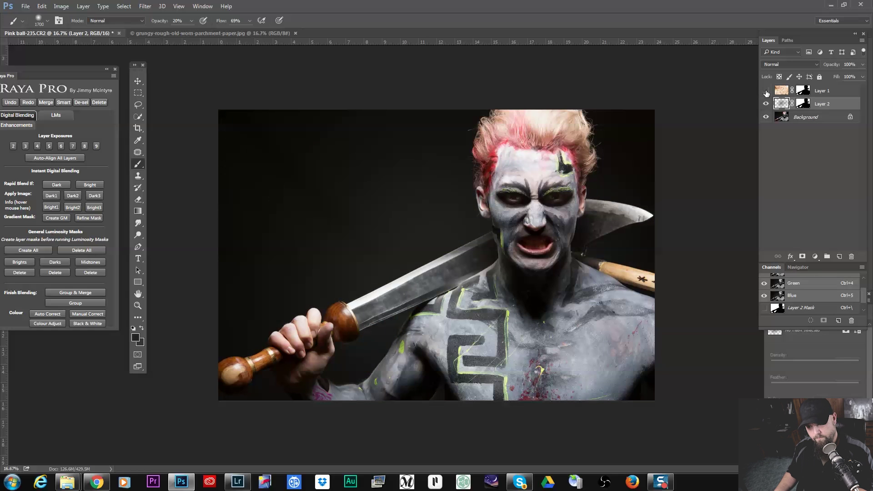
{"action": "left_click", "coordinate": [767, 91]}
{"action": "left_click_drag", "start_coordinate": [767, 91], "coordinate": [767, 104]}
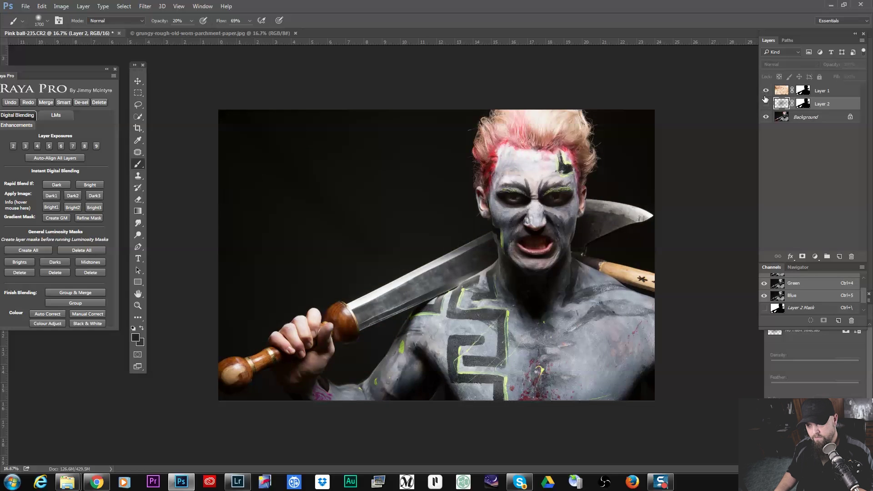